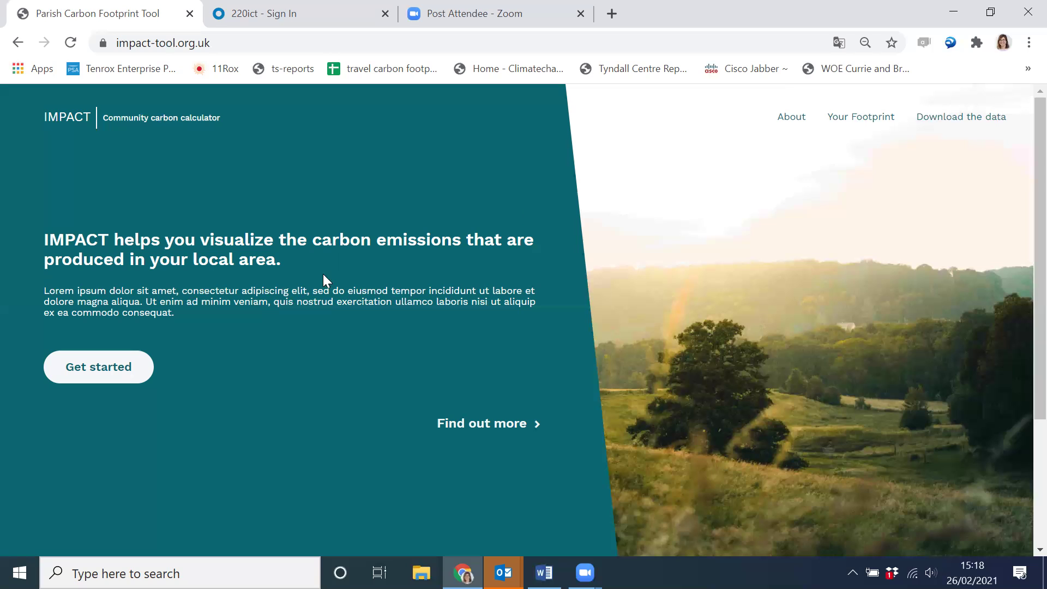
# Step: Start the footprint calculator, search for the parish "chidd" and open the footprint of Chiddingfold
pyautogui.click(122, 376)
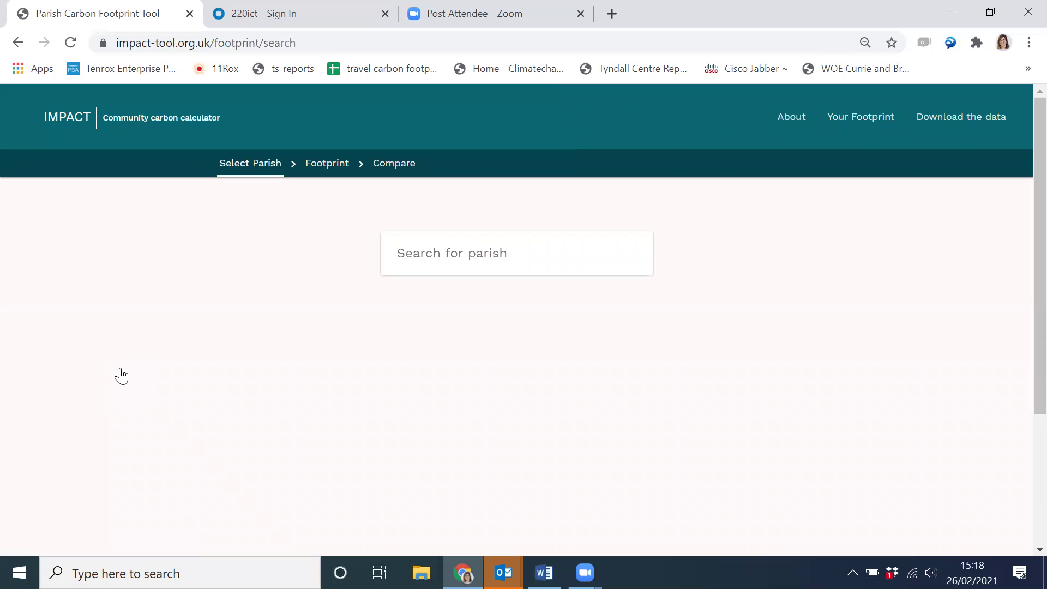
pyautogui.write('chi')
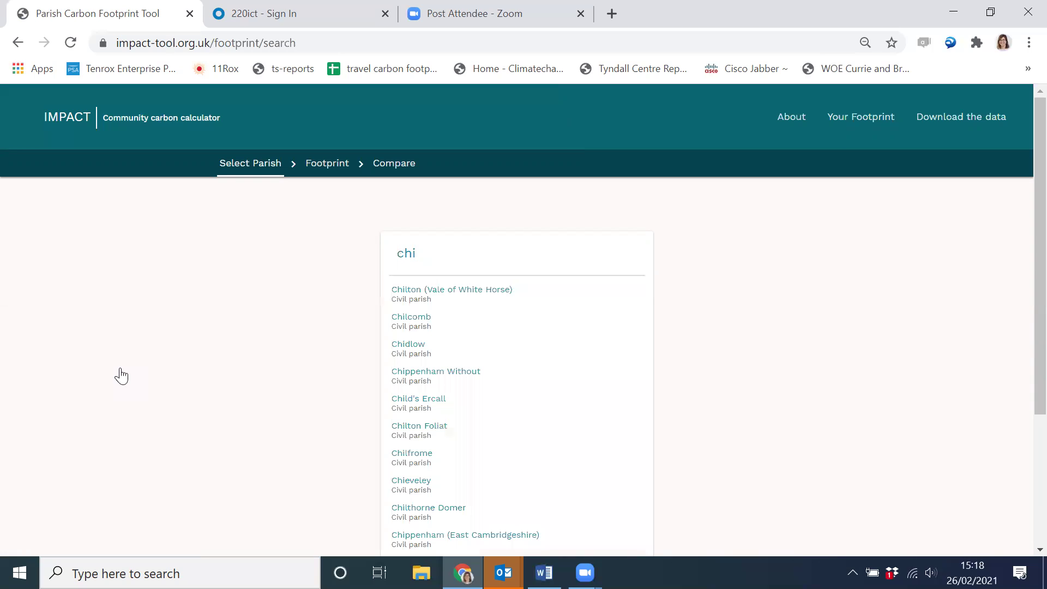
pyautogui.write('dd')
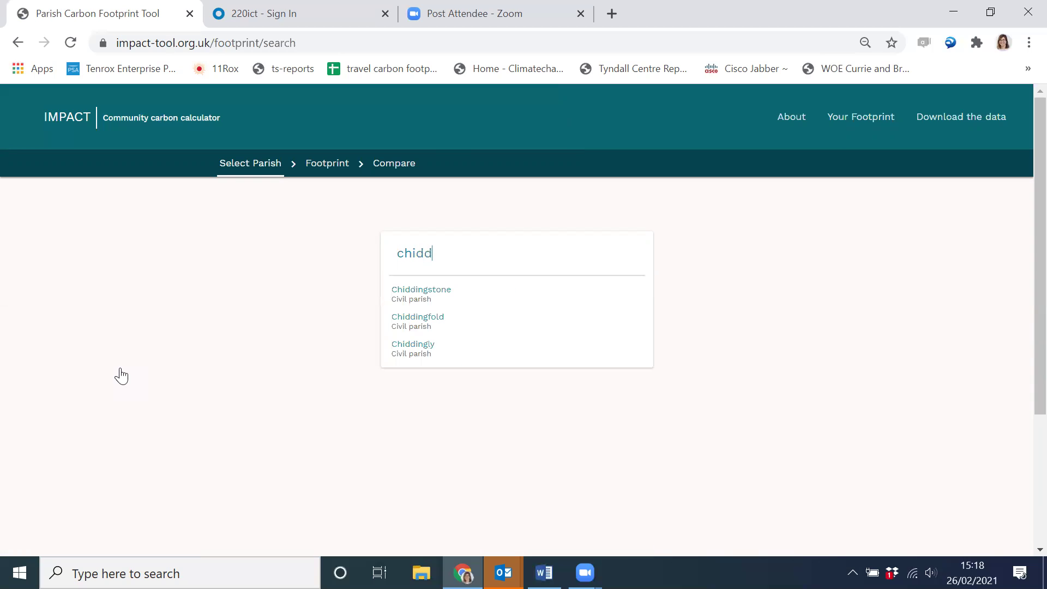
pyautogui.click(444, 316)
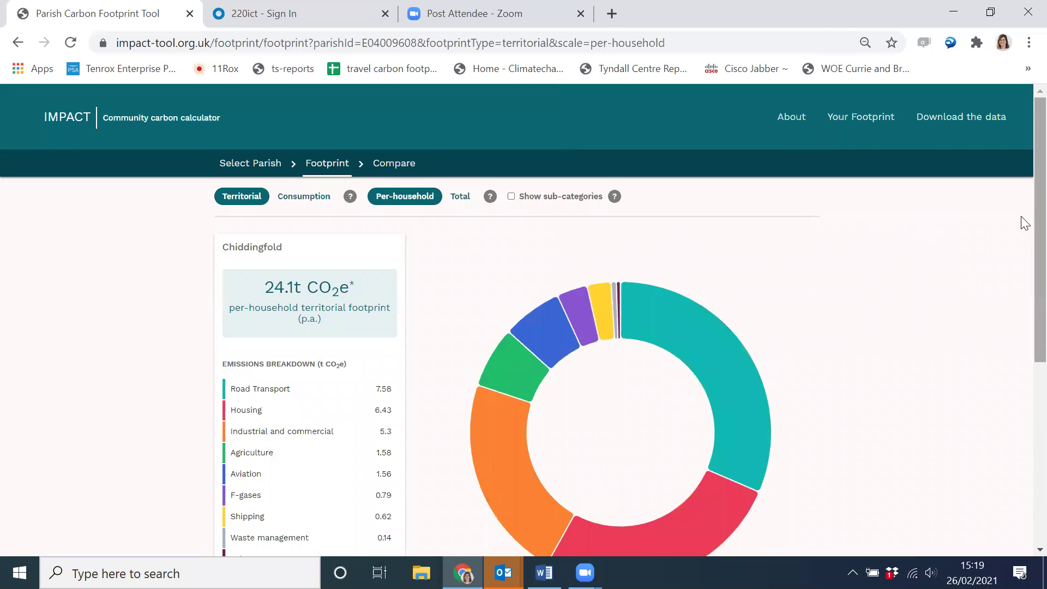
# Step: Change the Chiddingfold footprint to consumption emissions and show them as a parish total
pyautogui.scroll(-1, 1025, 224)
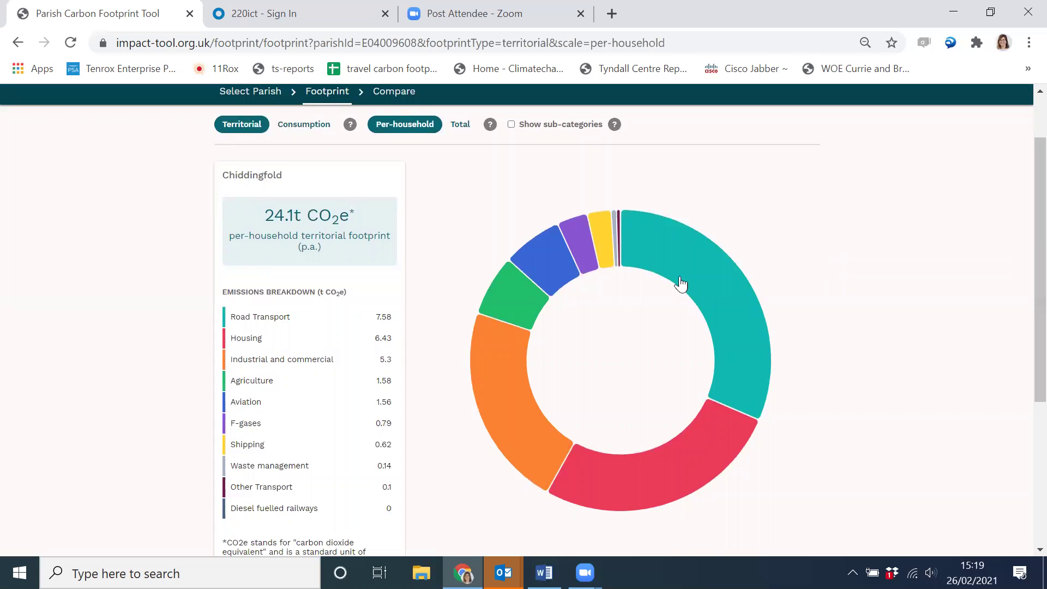
pyautogui.click(301, 133)
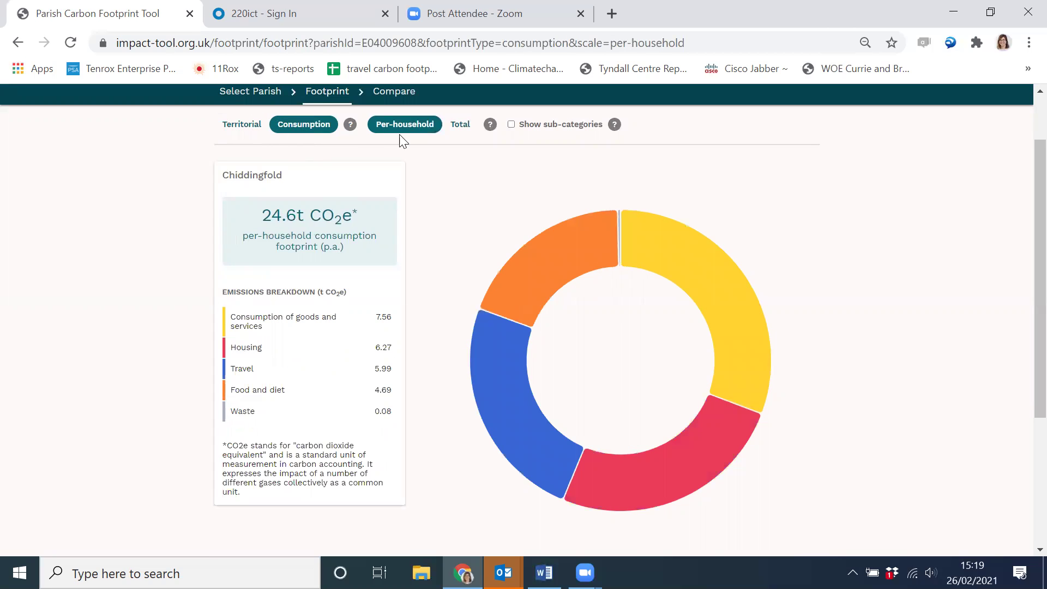
pyautogui.click(460, 125)
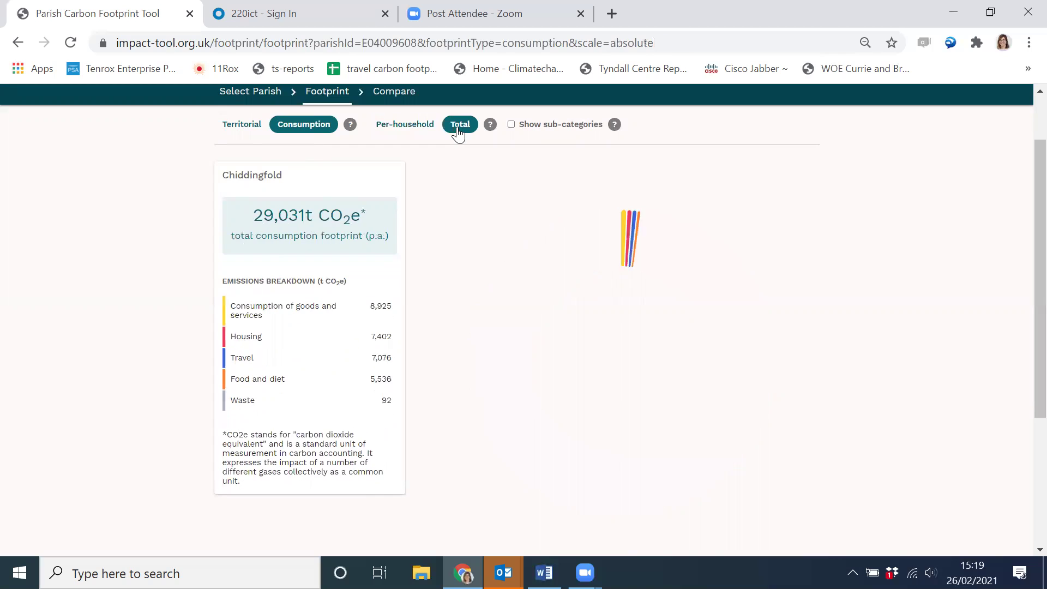
# Step: Return to the territorial footprint and show its sub-categories, inspecting the aviation share and the housing breakdown
pyautogui.click(245, 130)
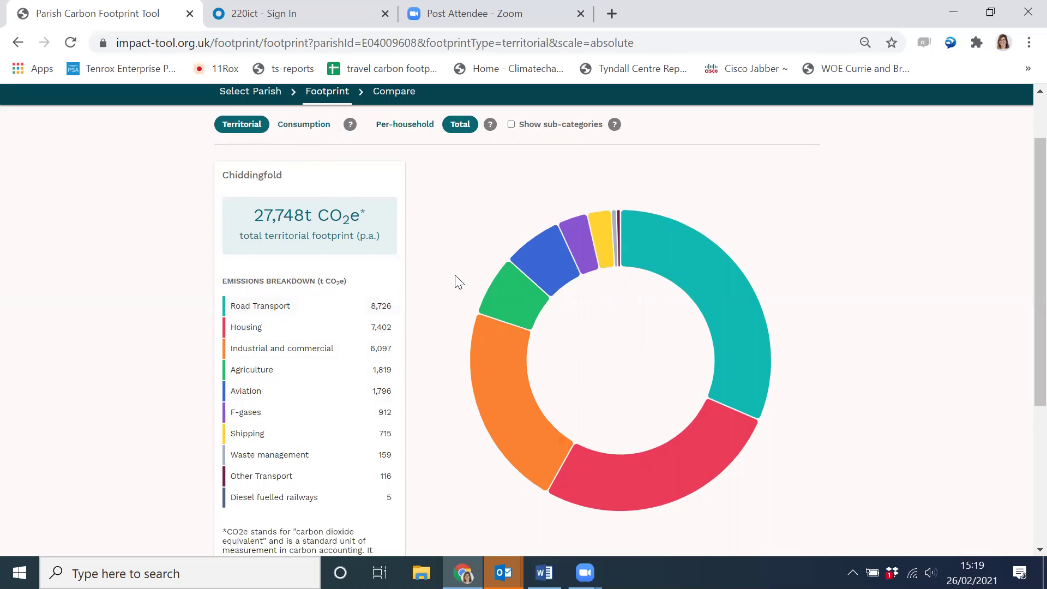
pyautogui.moveTo(551, 262)
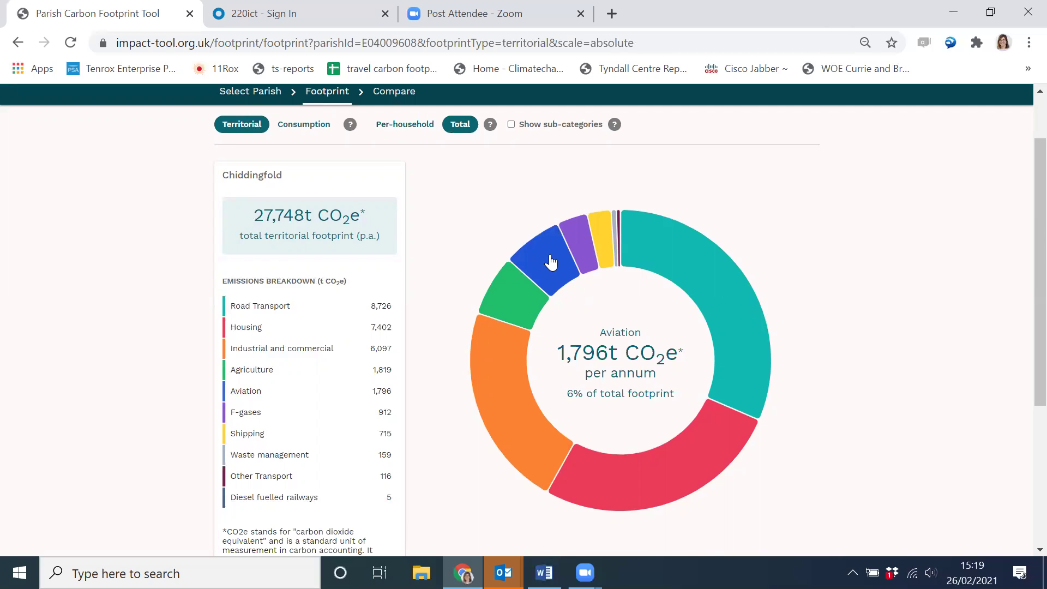
pyautogui.click(526, 129)
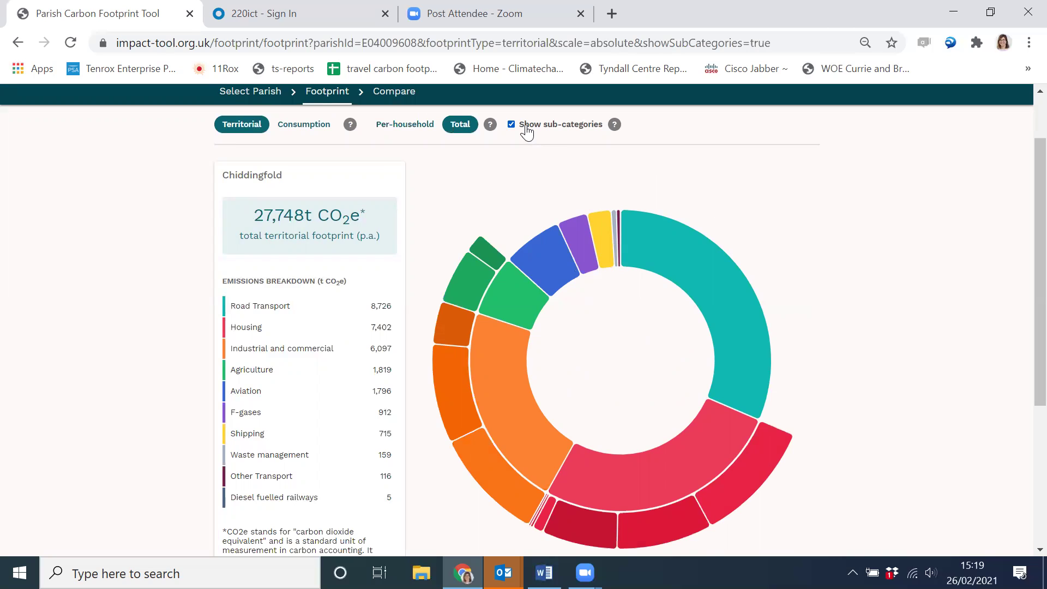
pyautogui.moveTo(628, 475)
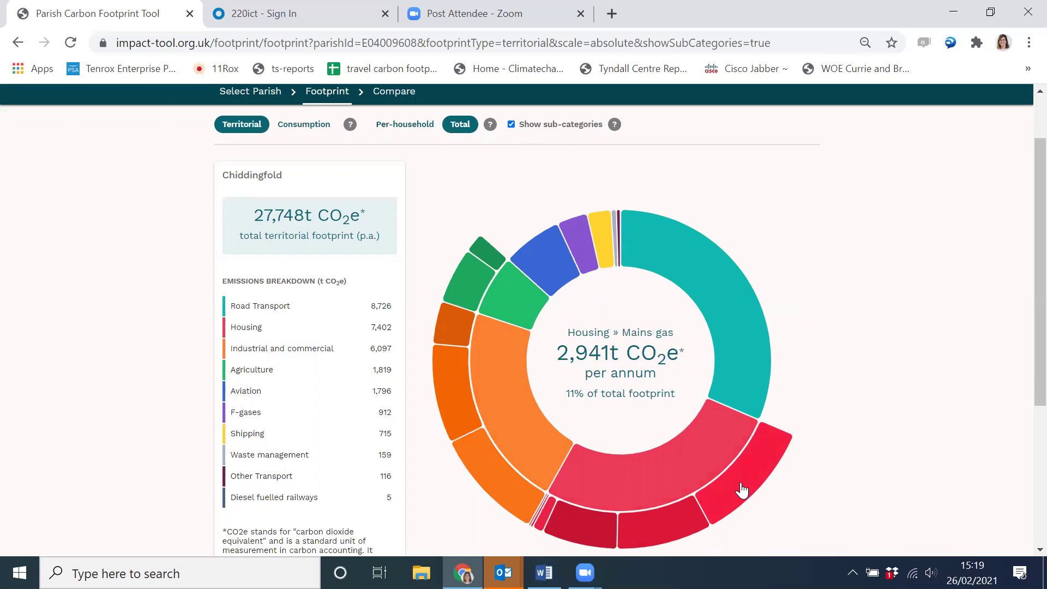
pyautogui.moveTo(663, 526)
pyautogui.moveTo(575, 533)
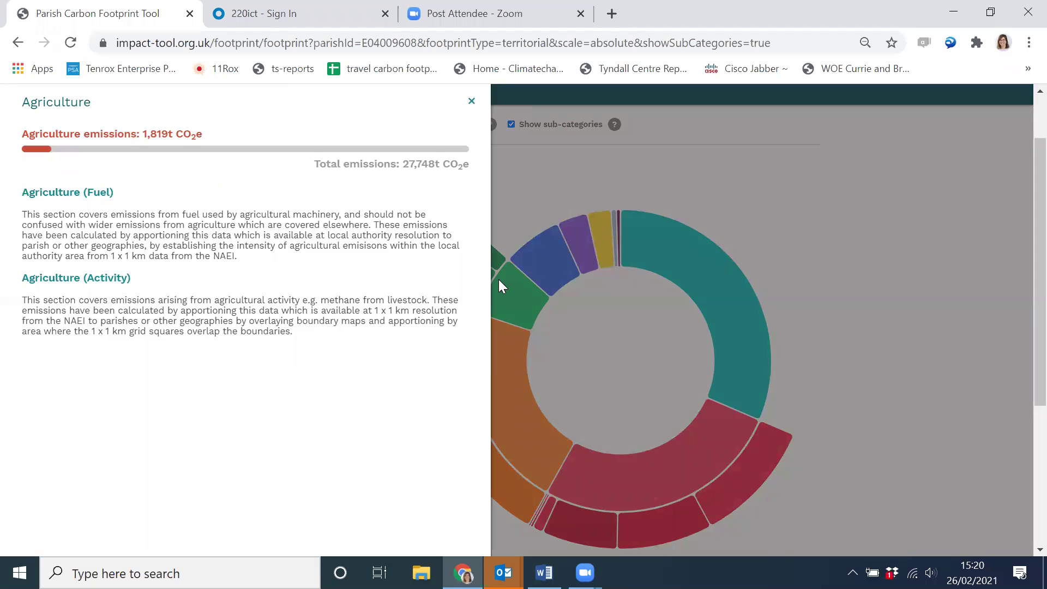
# Step: Close the Agriculture details and examine the road transport, housing, industrial and commercial, agriculture, aviation and shipping shares of the territorial chart
pyautogui.click(472, 102)
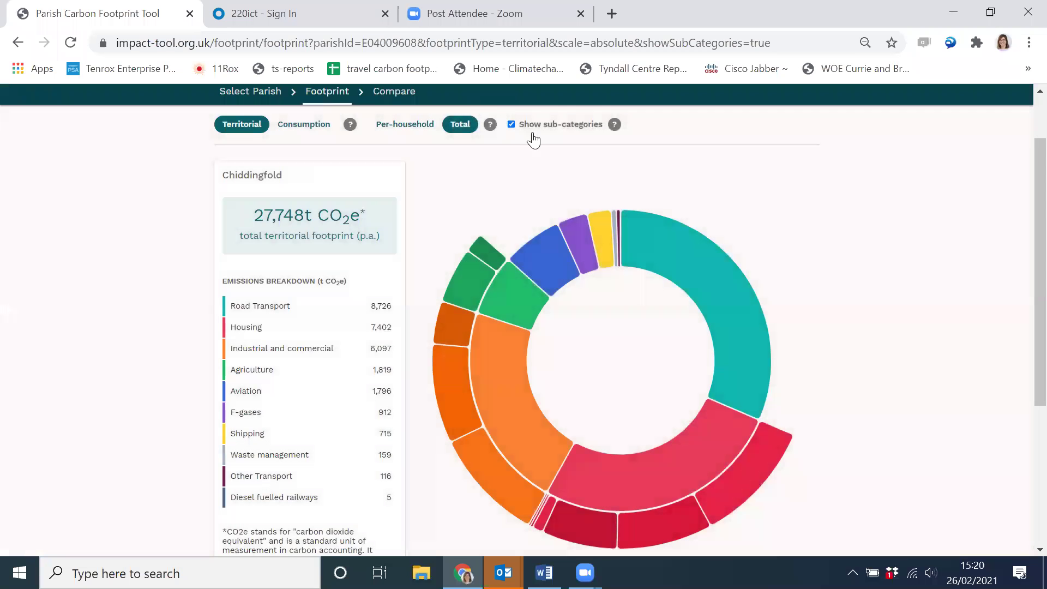
pyautogui.moveTo(671, 240)
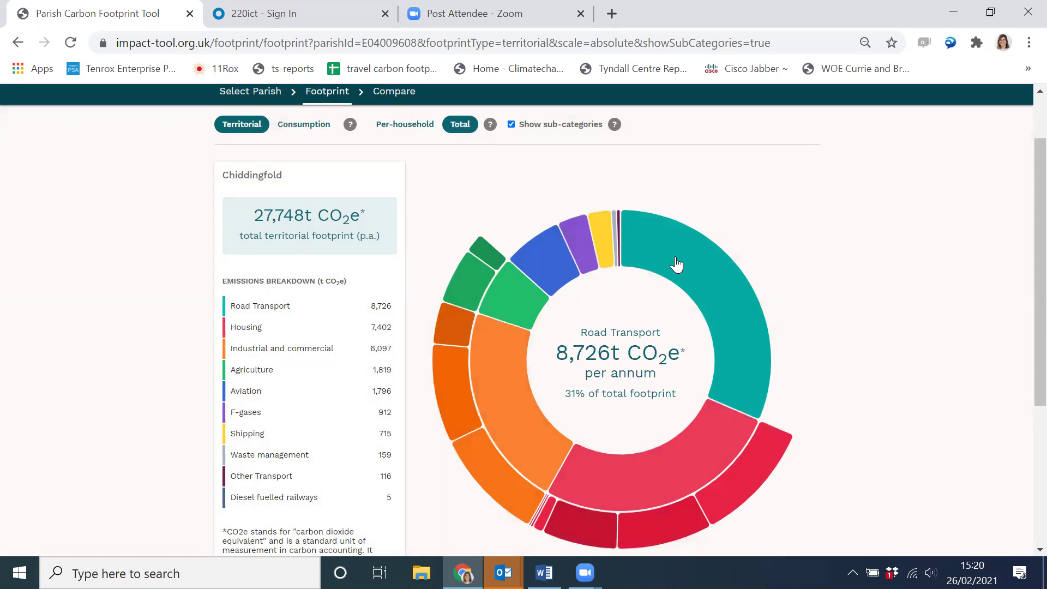
pyautogui.moveTo(676, 458)
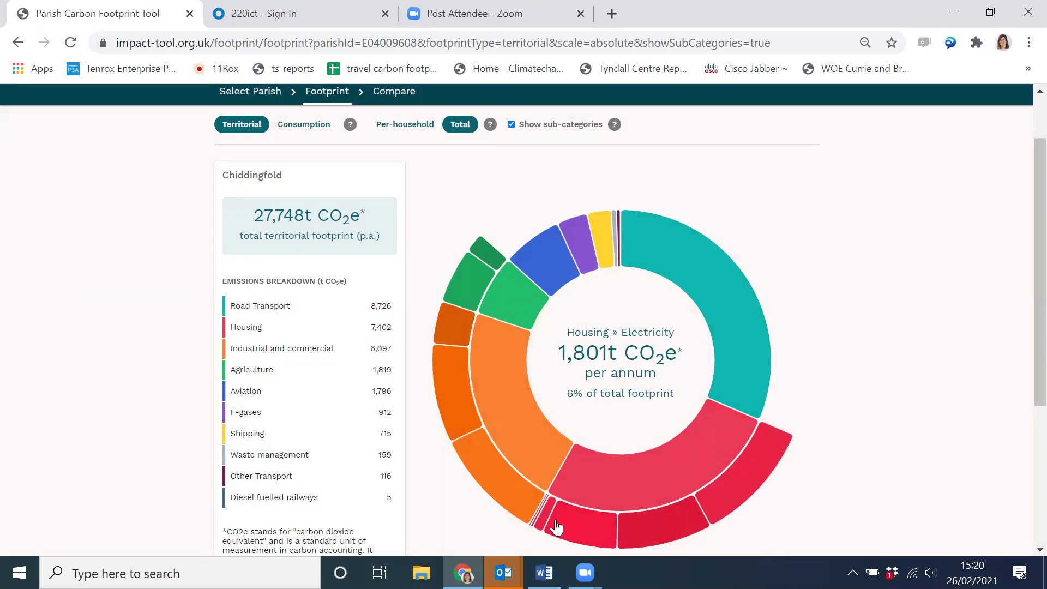
pyautogui.moveTo(541, 523)
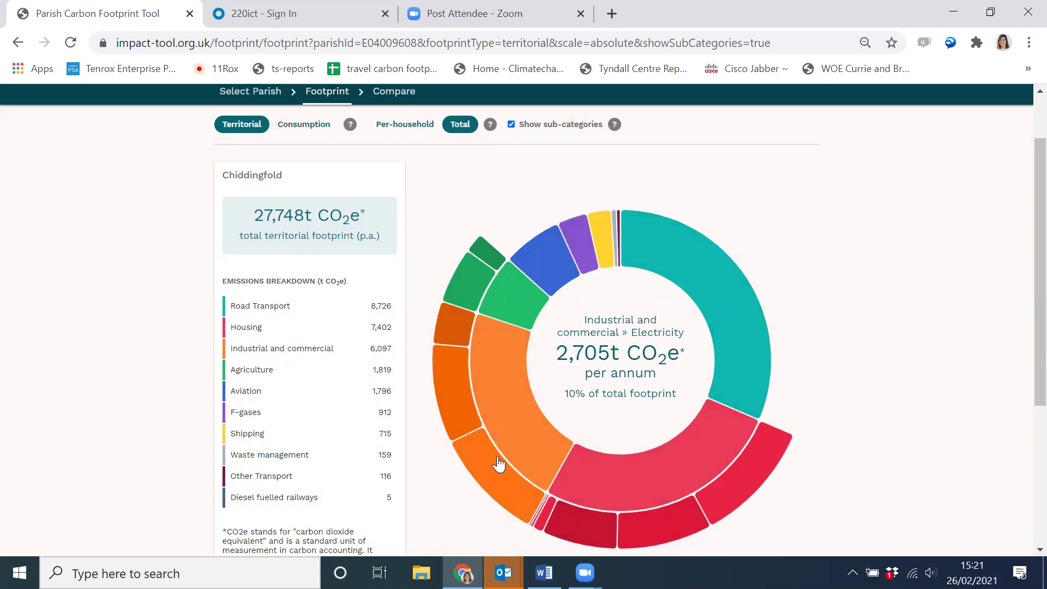
pyautogui.moveTo(518, 427)
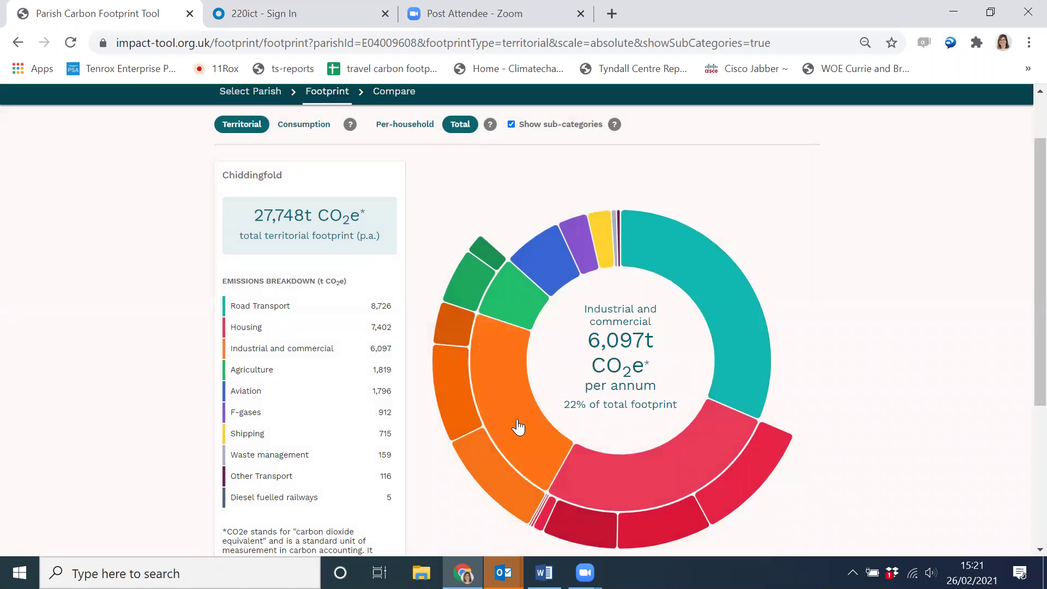
pyautogui.moveTo(483, 468)
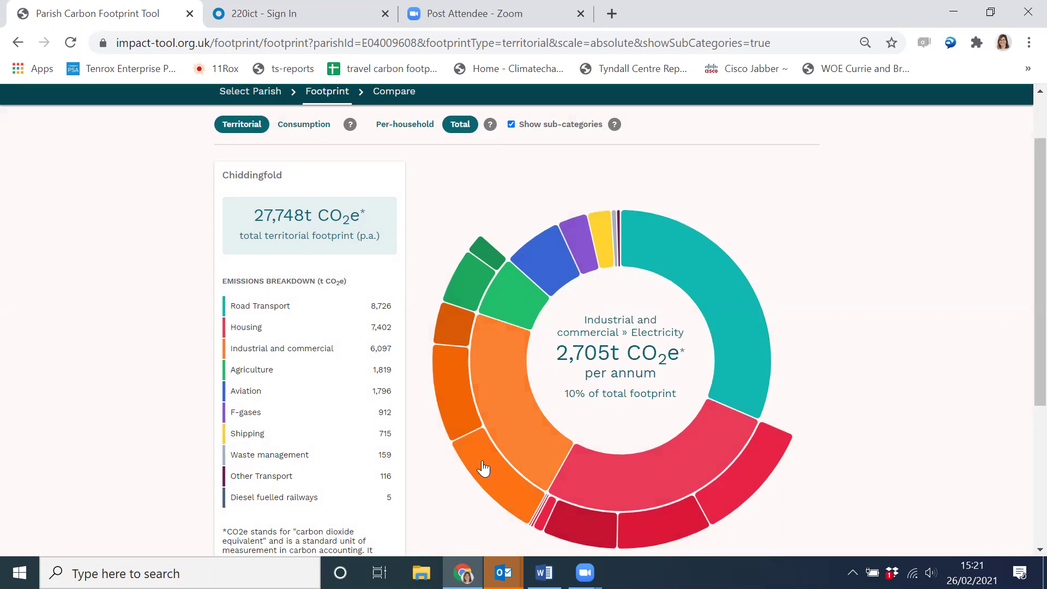
pyautogui.moveTo(465, 420)
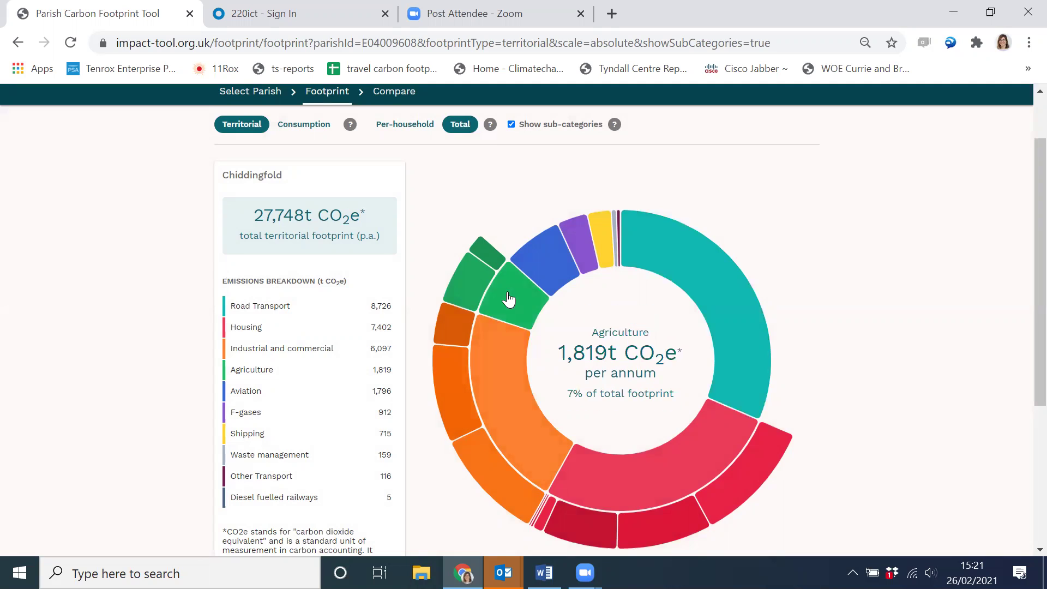
pyautogui.moveTo(577, 249)
pyautogui.moveTo(492, 266)
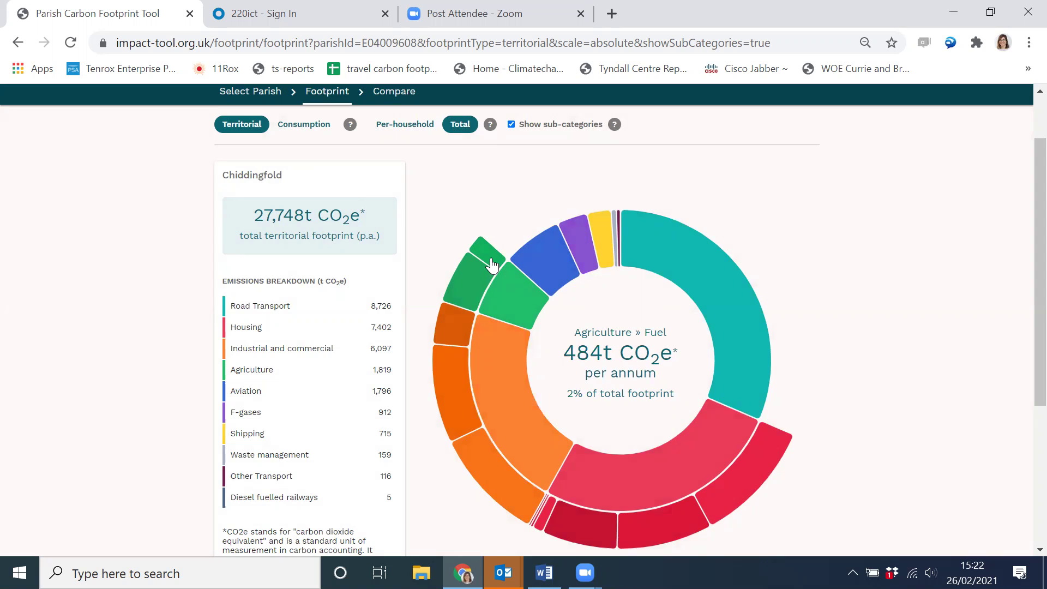
pyautogui.moveTo(543, 267)
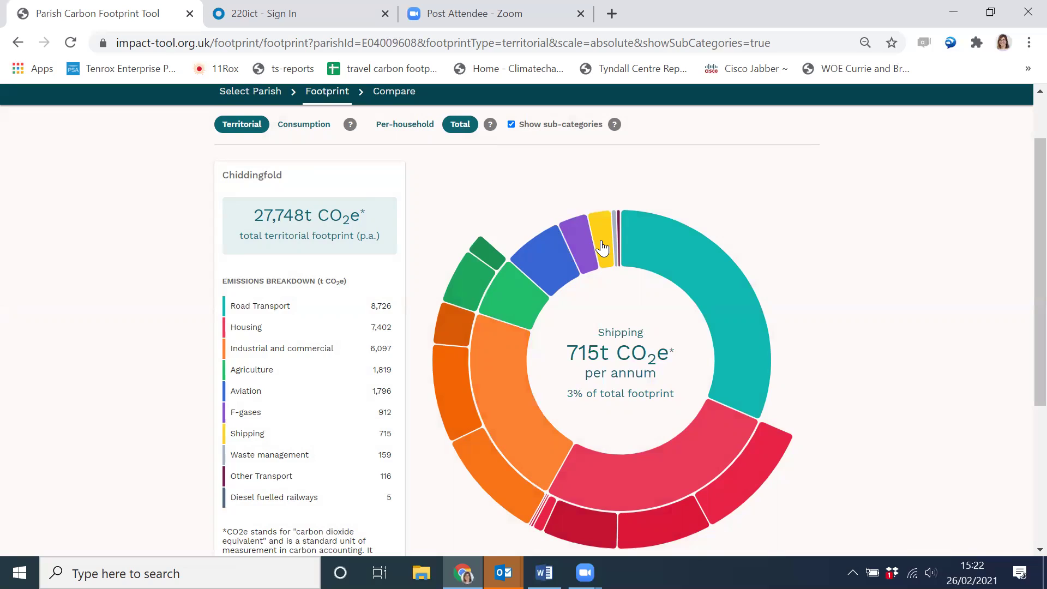
pyautogui.moveTo(555, 263)
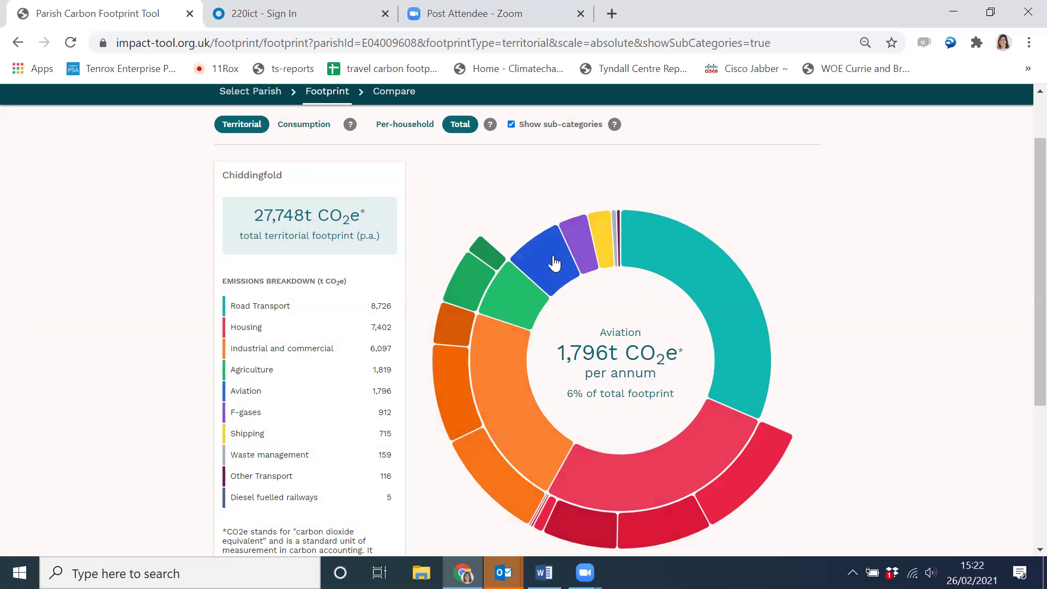
pyautogui.moveTo(614, 239)
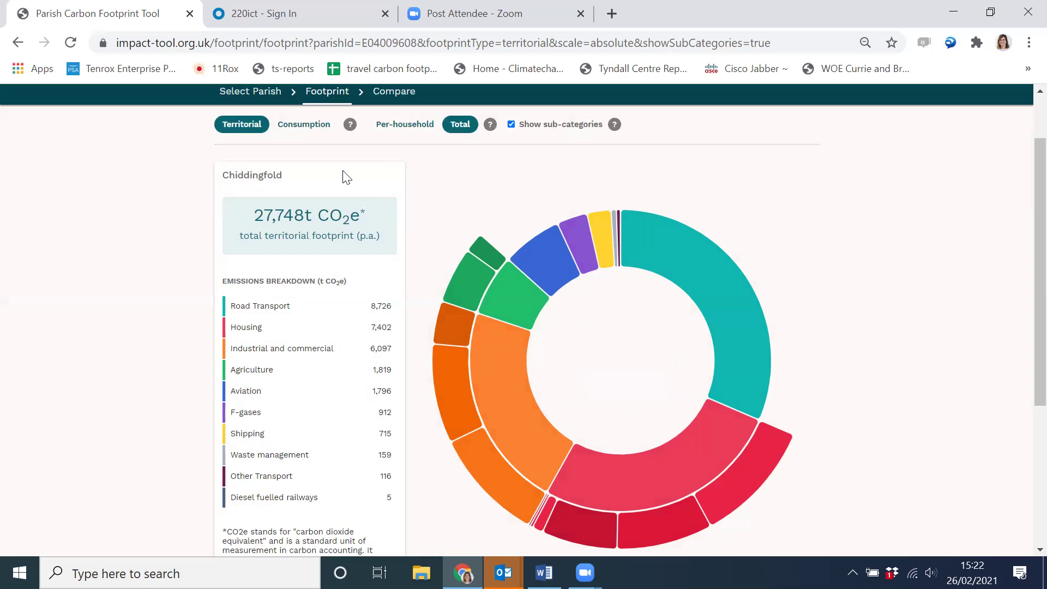
# Step: Show the total consumption footprint and examine its housing, food and diet, and travel segments, including flights and private transport
pyautogui.click(304, 125)
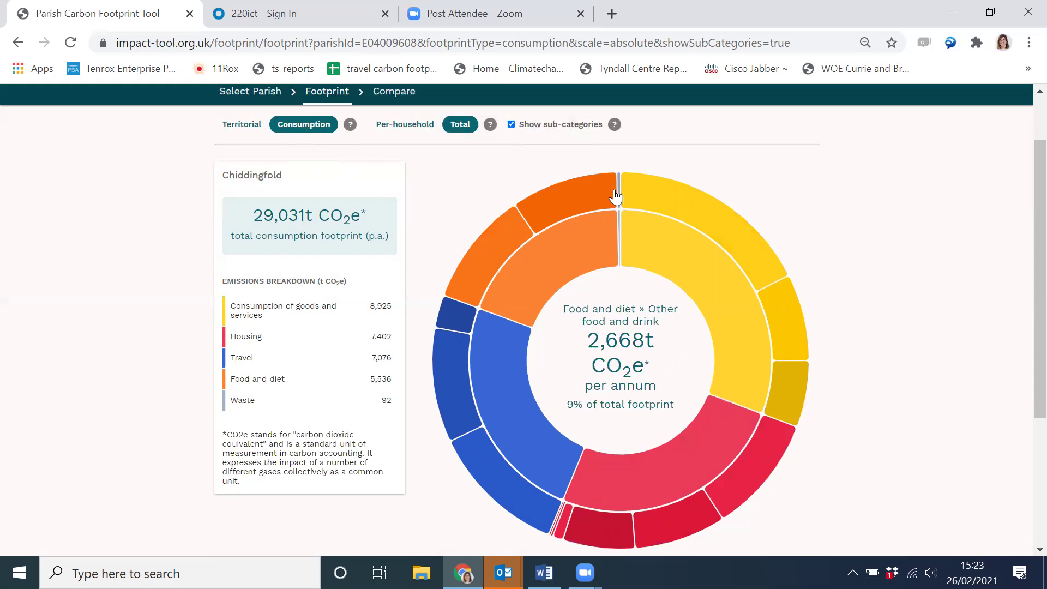
pyautogui.moveTo(621, 196)
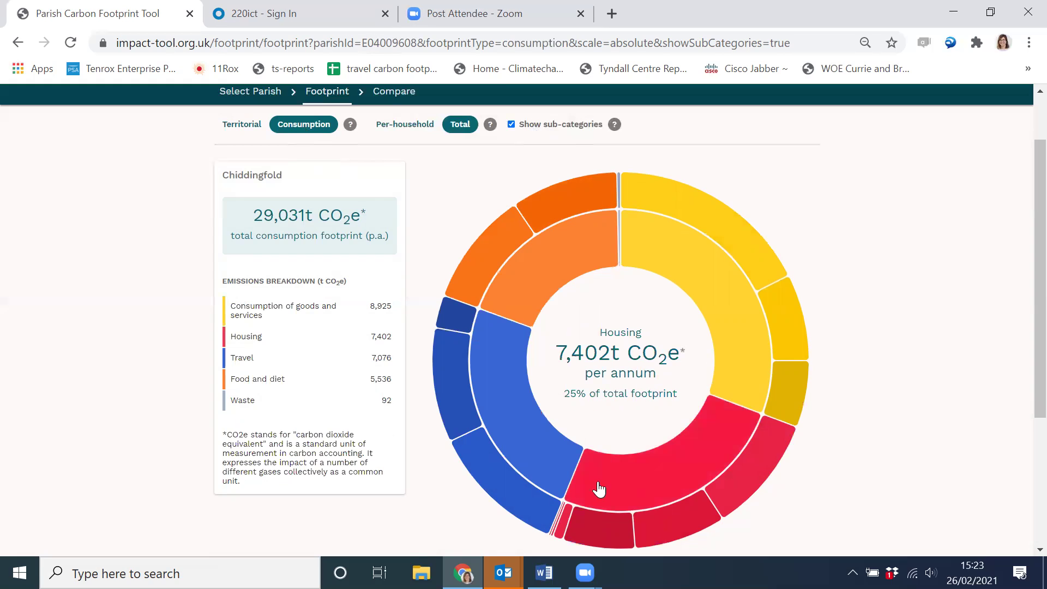
pyautogui.moveTo(641, 522)
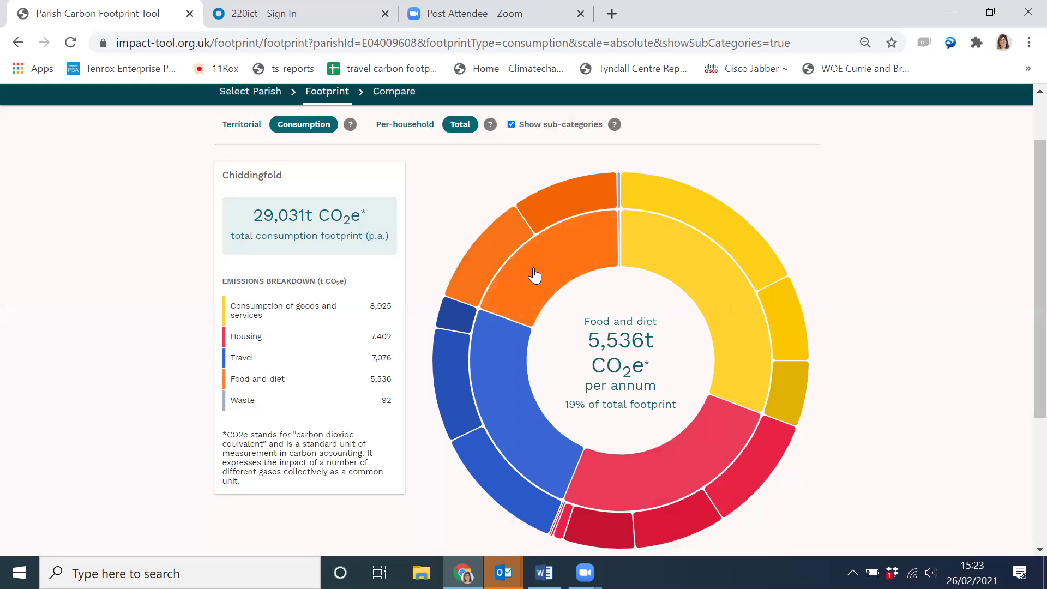
pyautogui.moveTo(669, 251)
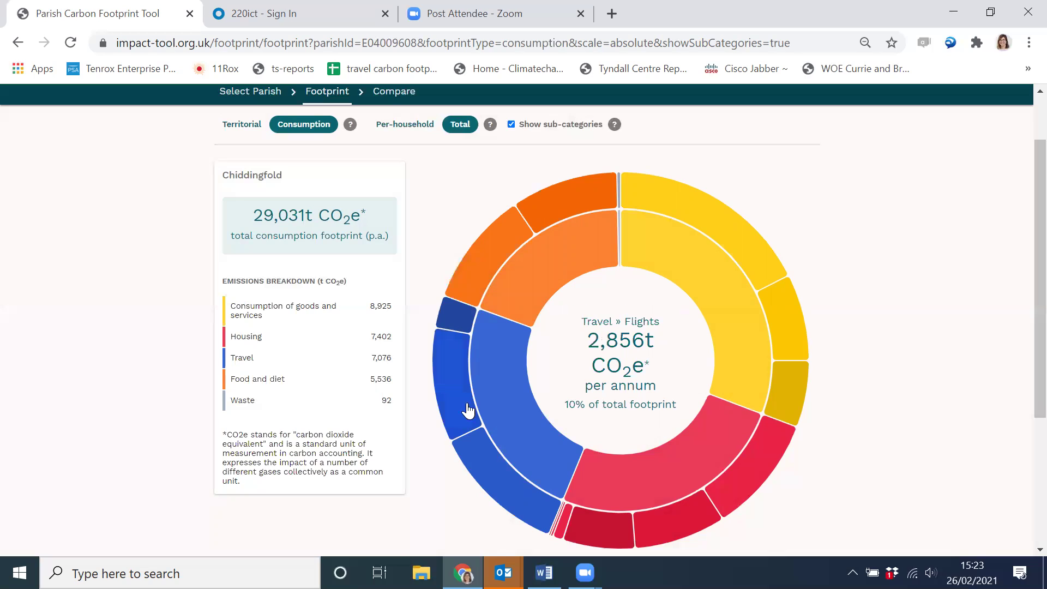
pyautogui.moveTo(498, 399)
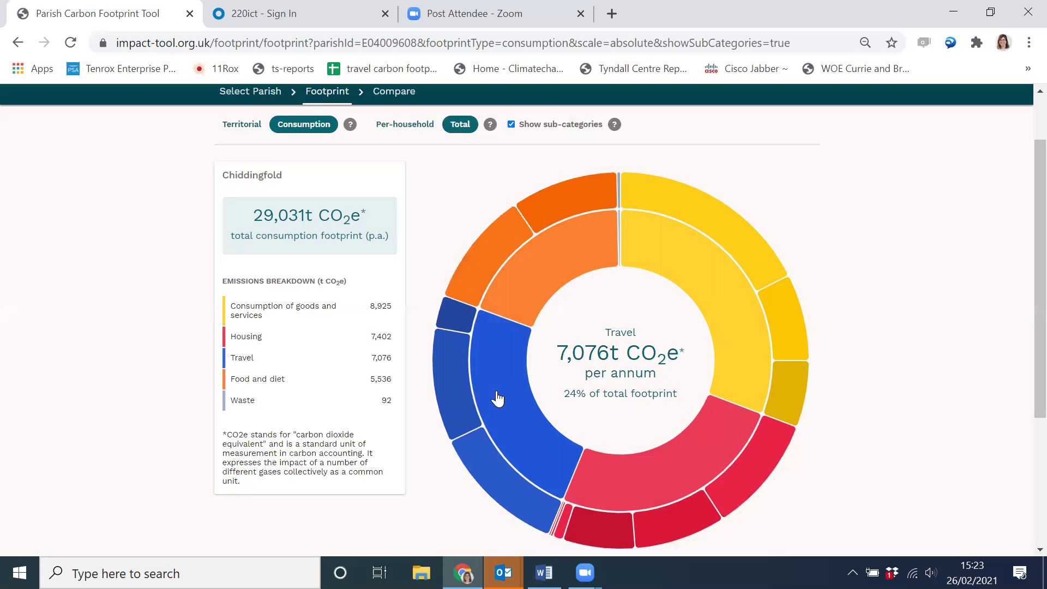
pyautogui.moveTo(479, 458)
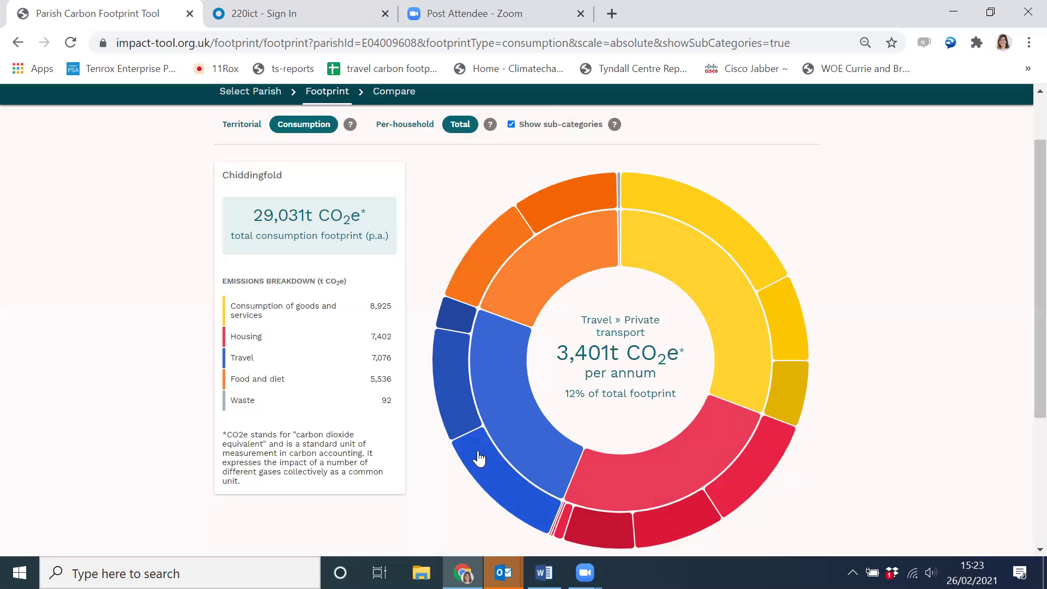
pyautogui.moveTo(461, 406)
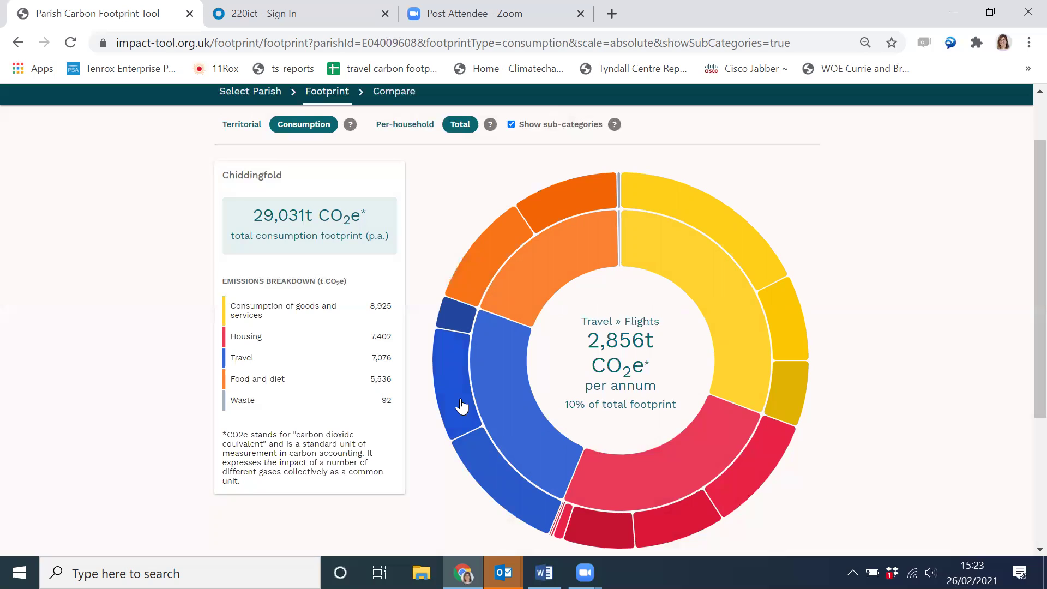
pyautogui.moveTo(459, 327)
# Step: Compare aviation in the territorial footprint with flights in the consumption footprint, and inspect consumption of goods and services
pyautogui.click(227, 128)
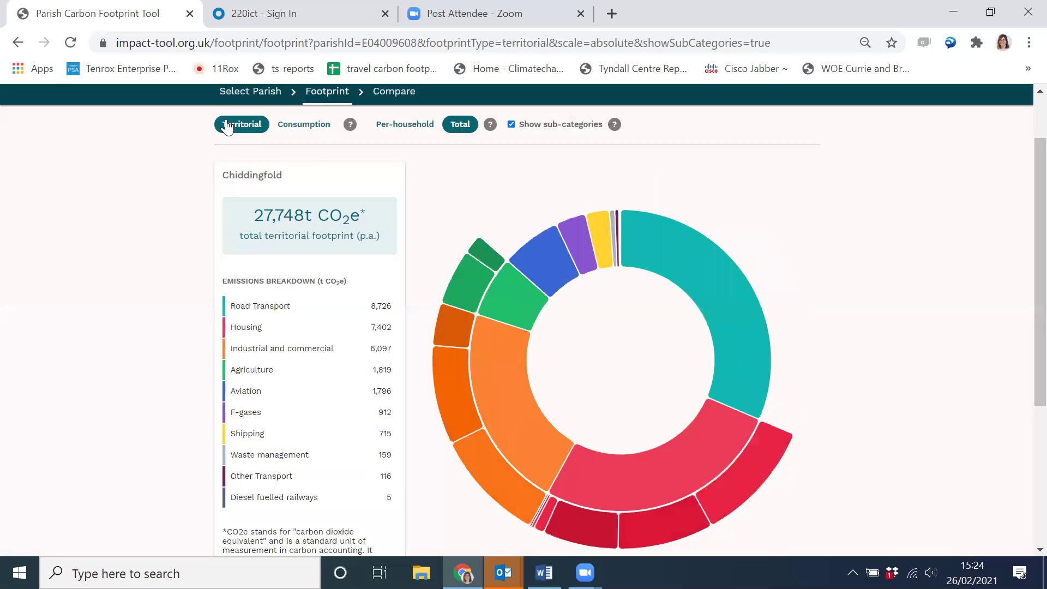
pyautogui.moveTo(541, 262)
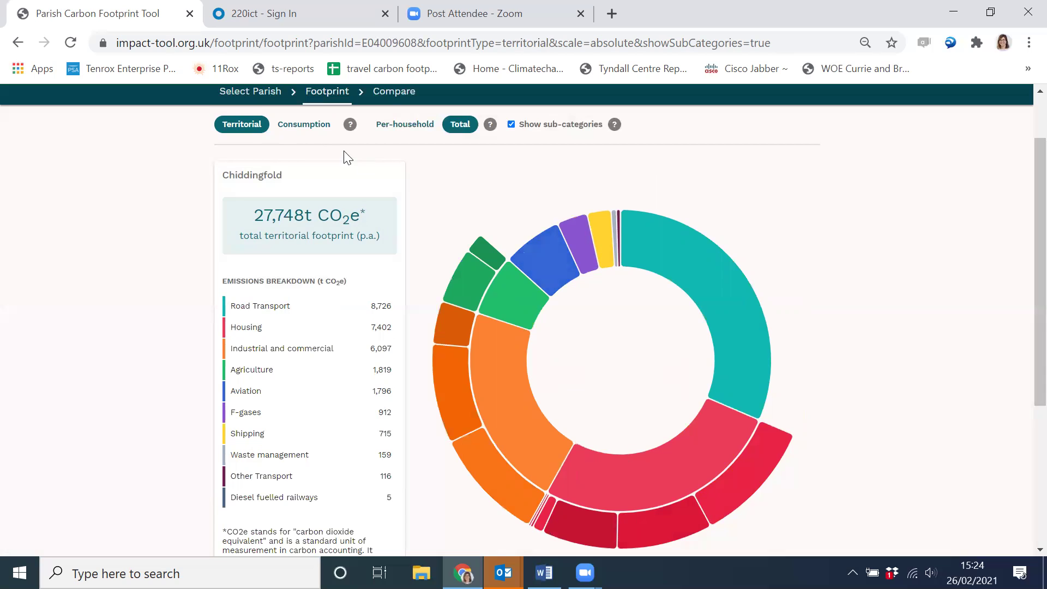
pyautogui.click(309, 130)
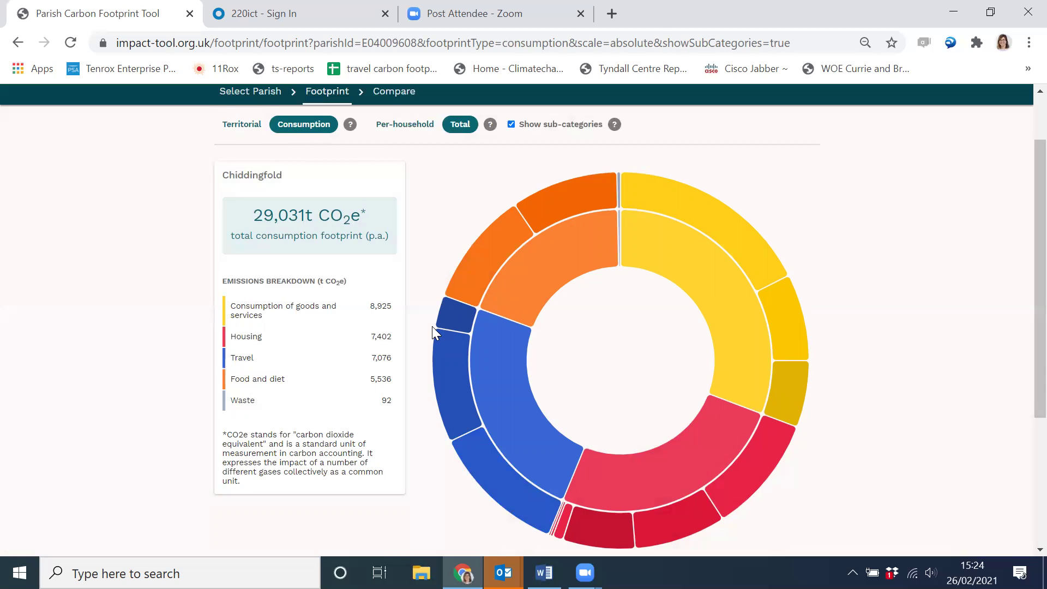
pyautogui.moveTo(453, 371)
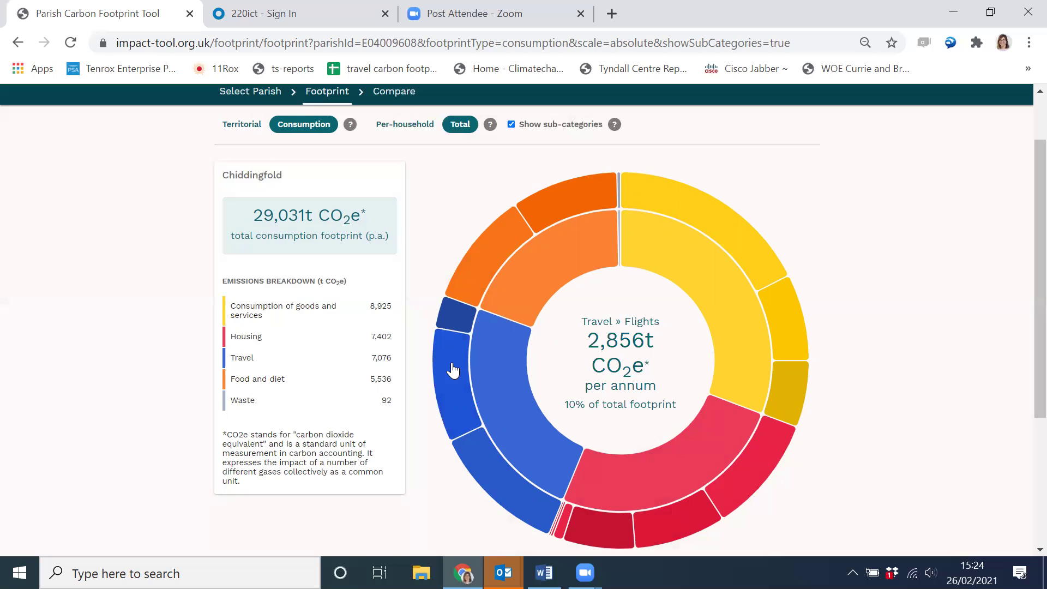
pyautogui.moveTo(717, 242)
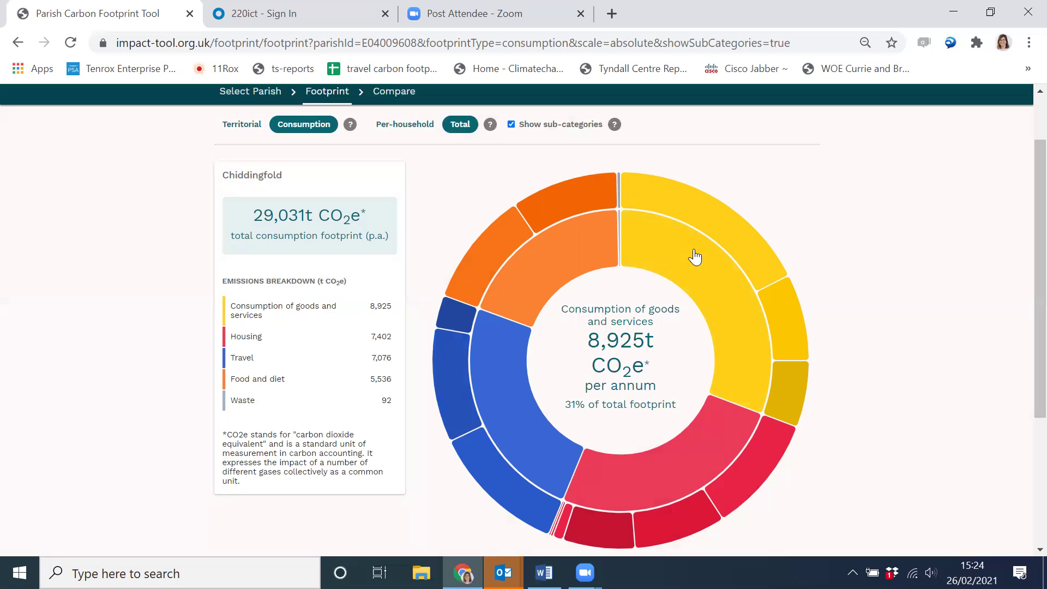
# Step: View the consumption of goods and services details, then inspect the food and diet segment with its meat and fish and other food and drink sub-categories
pyautogui.click(695, 256)
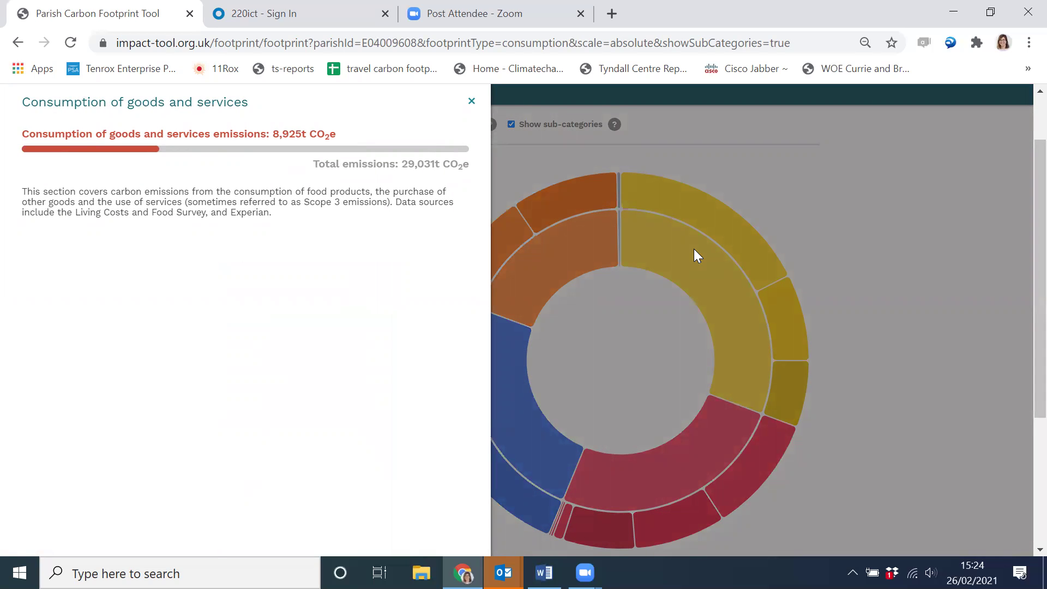
pyautogui.click(472, 101)
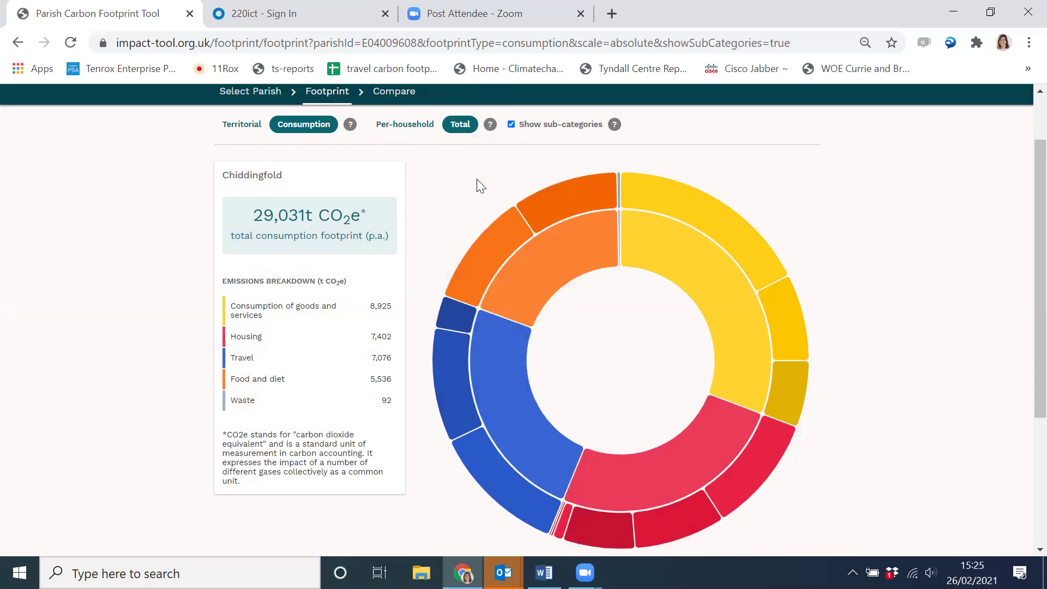
pyautogui.moveTo(531, 262)
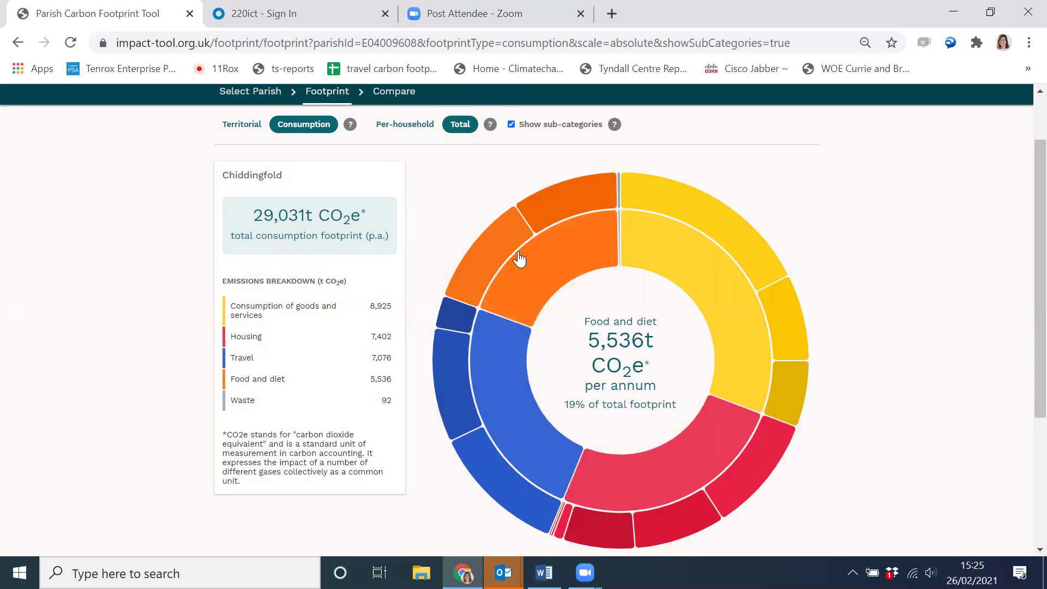
pyautogui.moveTo(503, 250)
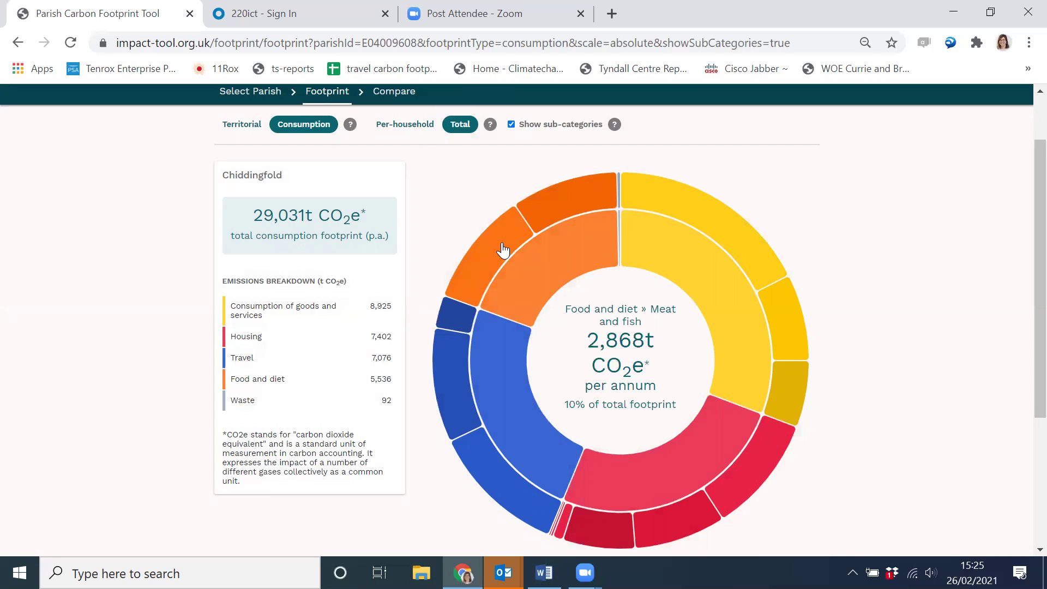
pyautogui.moveTo(543, 216)
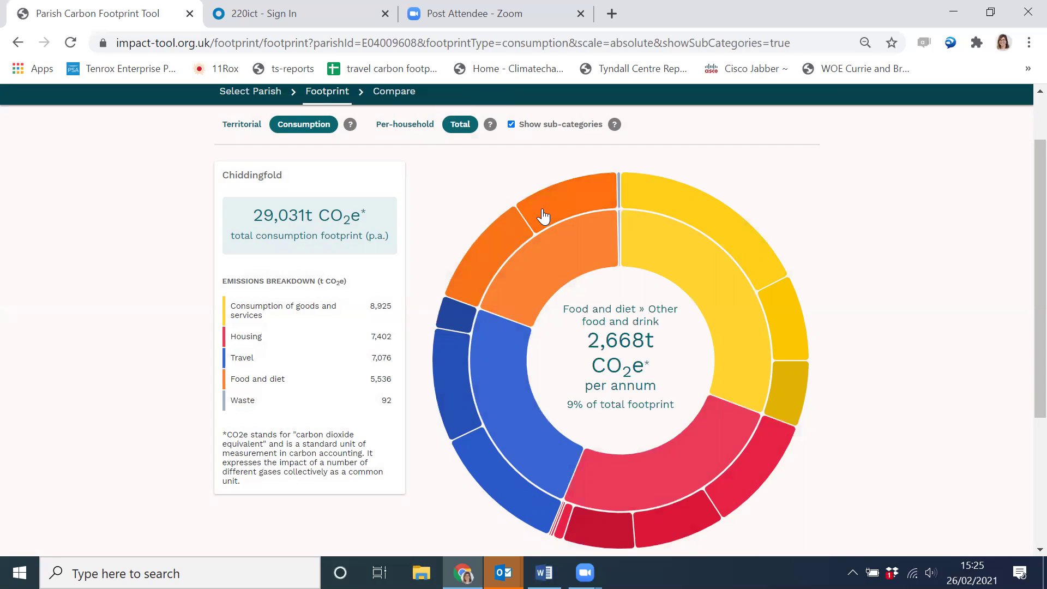
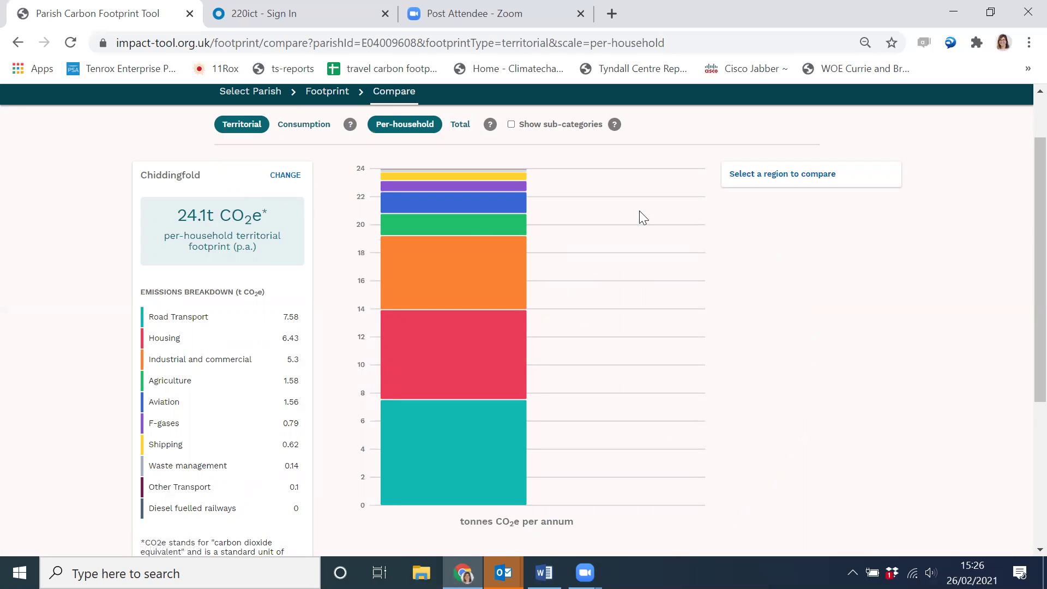
# Step: Compare Chiddingfold's per-household territorial footprint with the Waverley local authority
pyautogui.click(766, 184)
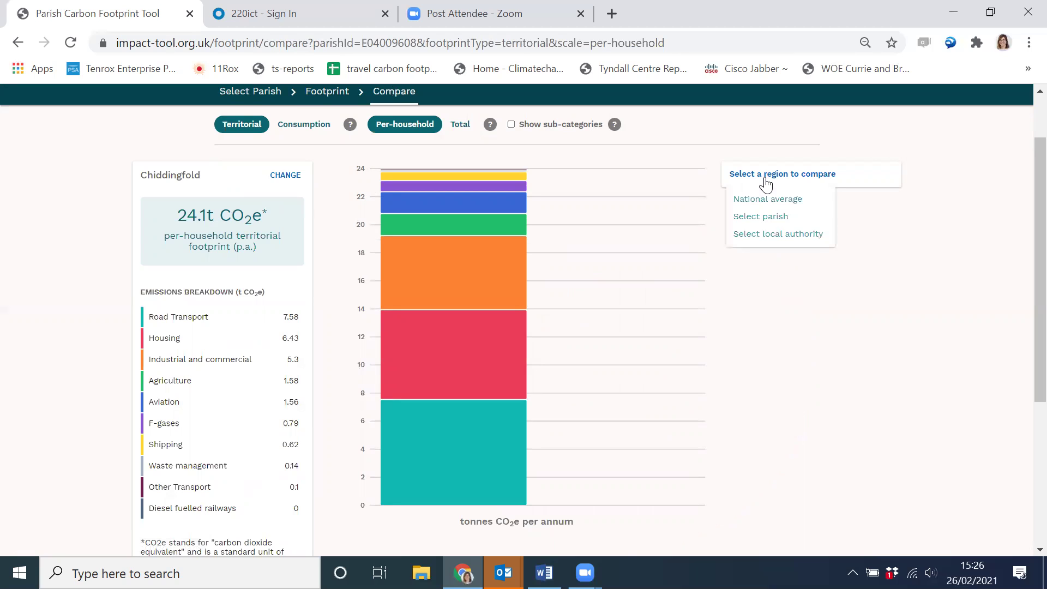
pyautogui.click(764, 234)
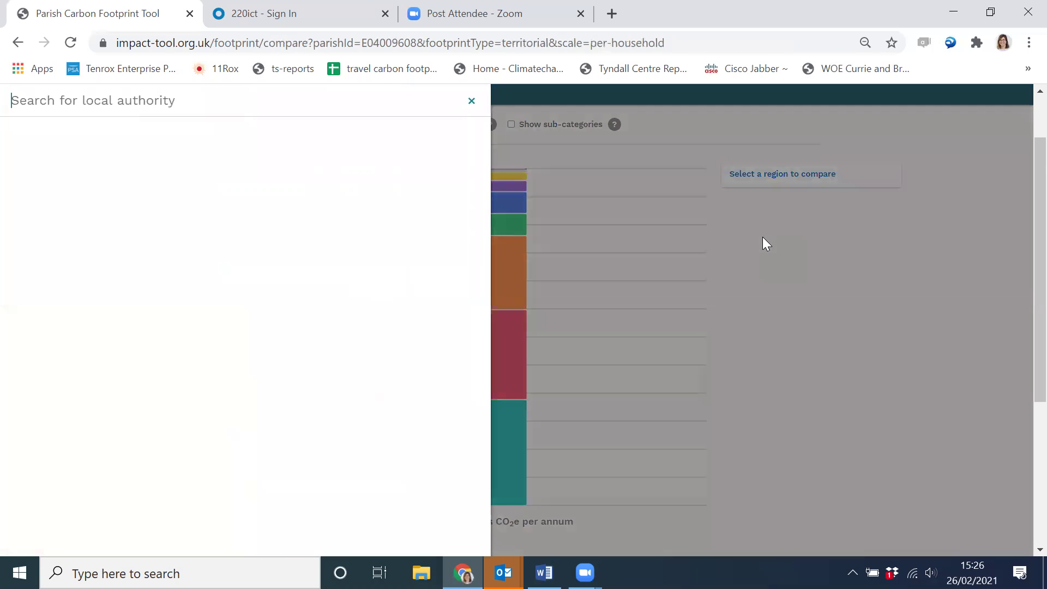
pyautogui.write('Waver')
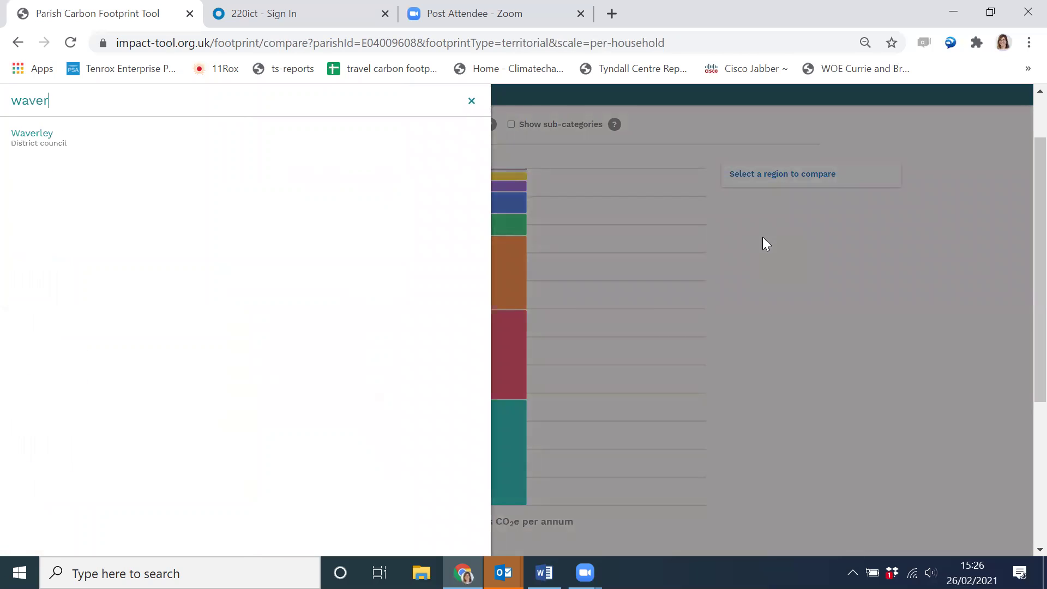
pyautogui.click(50, 147)
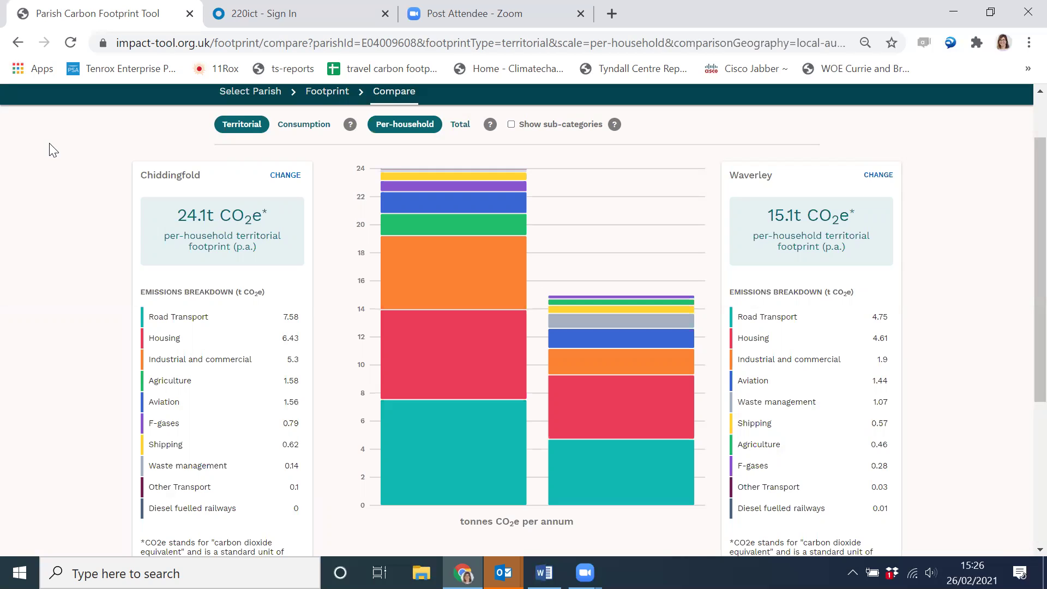
# Step: Switch the comparison to consumption footprints with sub-categories shown, and inspect Chiddingfold's private transport segment
pyautogui.click(293, 129)
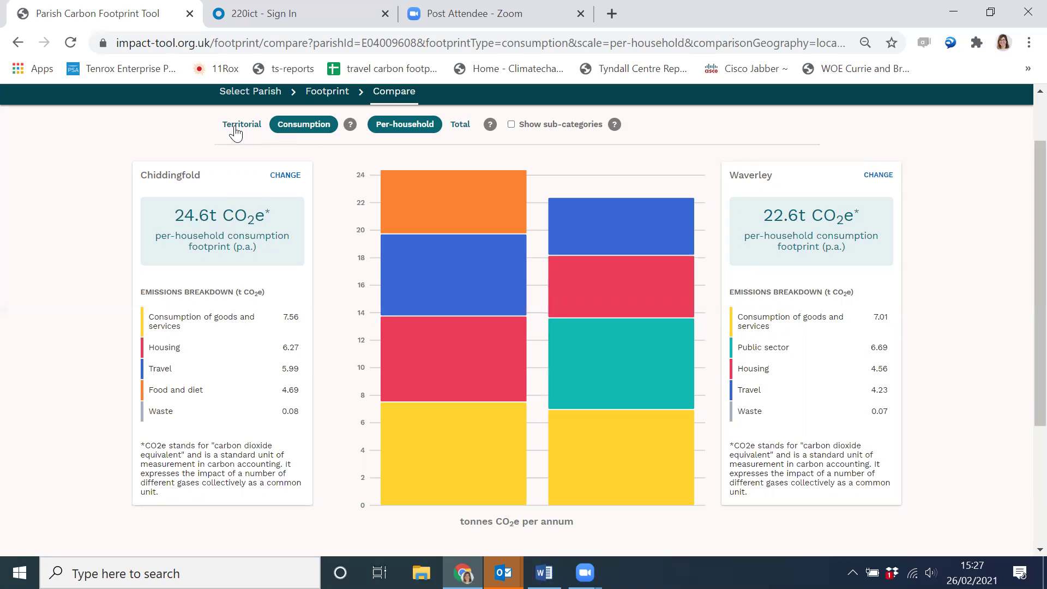
pyautogui.click(551, 129)
pyautogui.moveTo(453, 192)
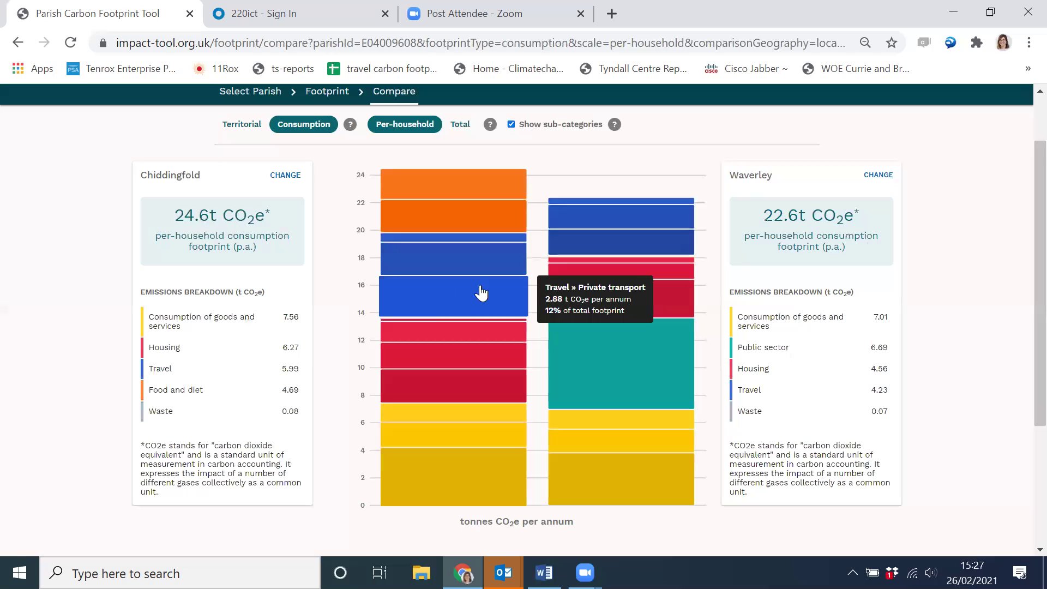
# Step: View the options for changing Waverley as the comparison region and the search for replacing Chiddingfold, then close the search
pyautogui.click(879, 180)
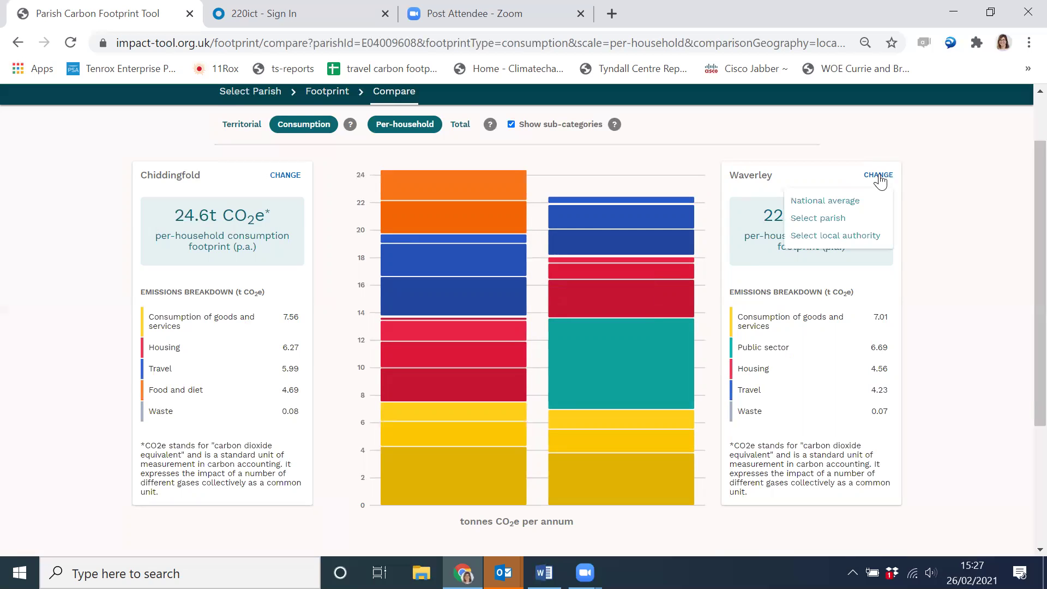
pyautogui.click(284, 176)
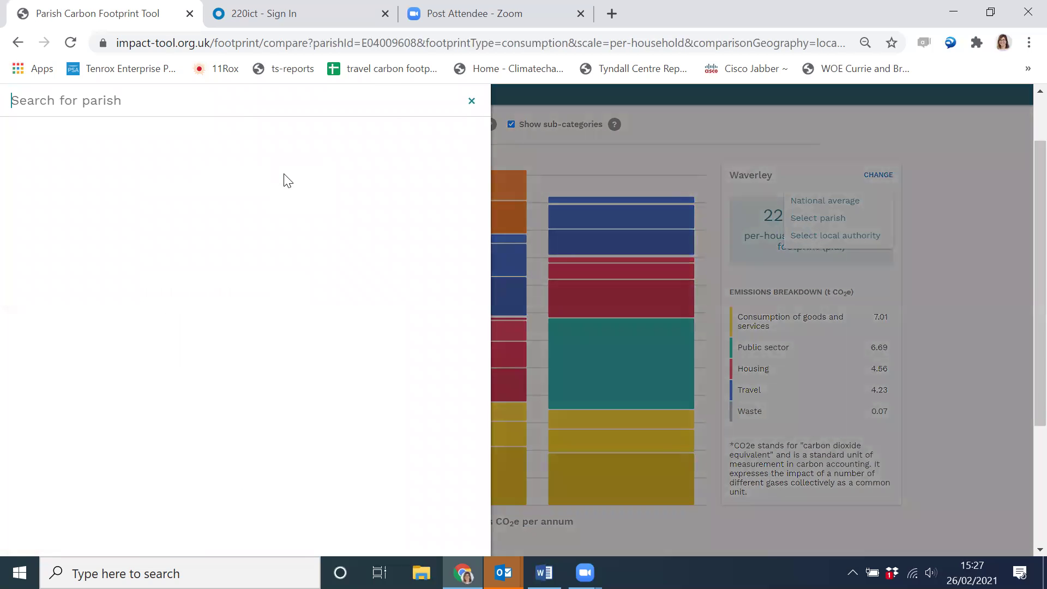
pyautogui.click(471, 102)
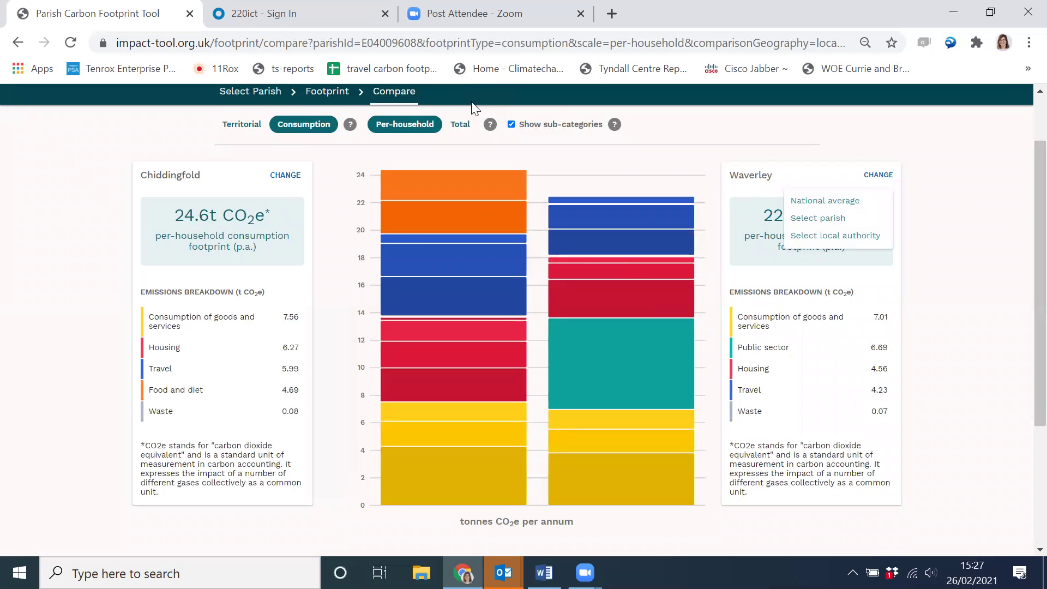
# Step: Open the data download page and set the geography to Parish with all regions included
pyautogui.scroll(1, 960, 191)
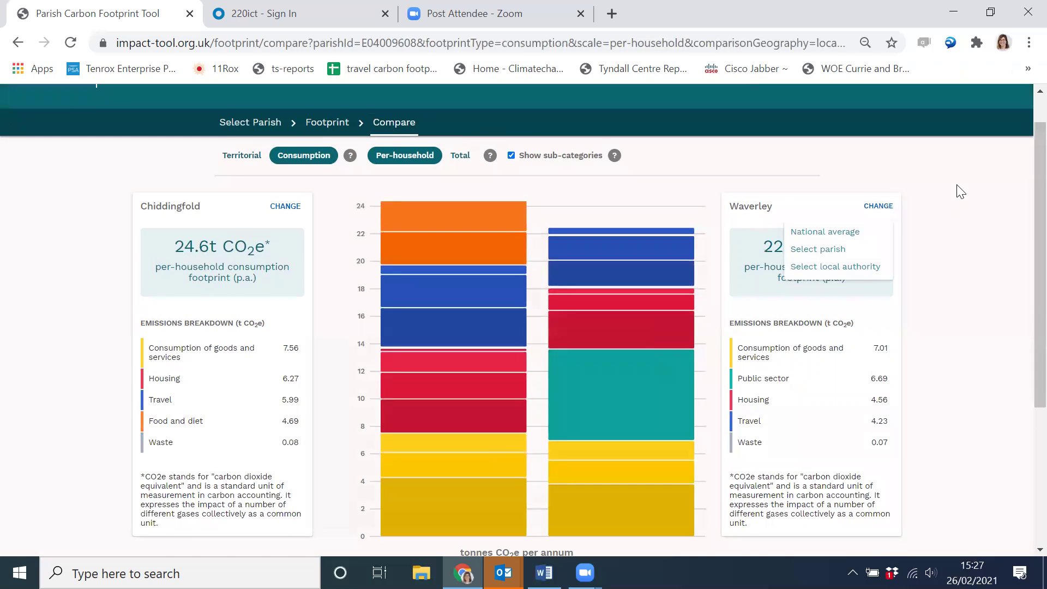
pyautogui.scroll(1, 961, 191)
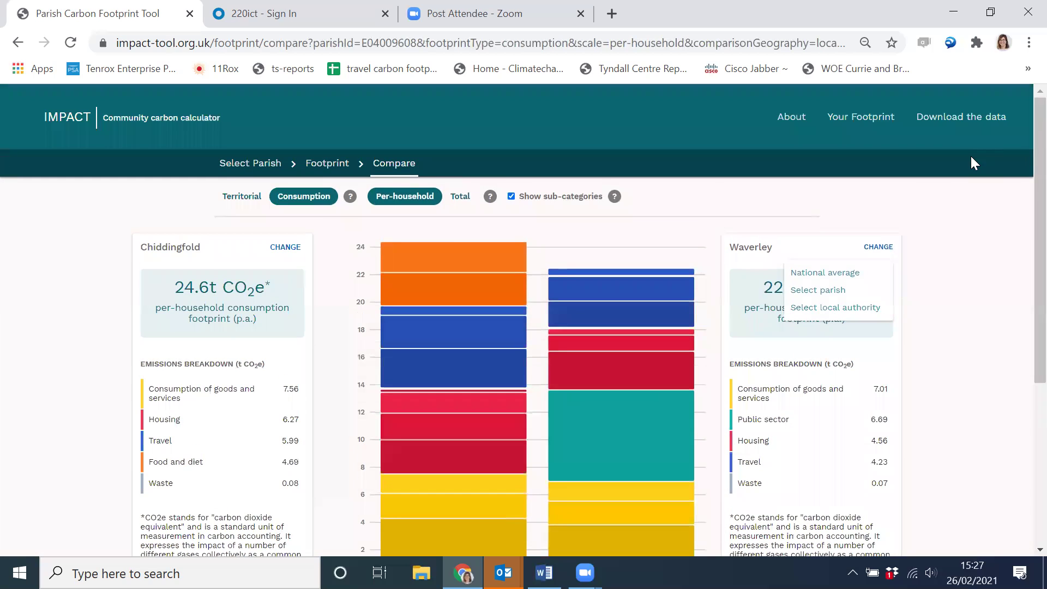
pyautogui.click(960, 121)
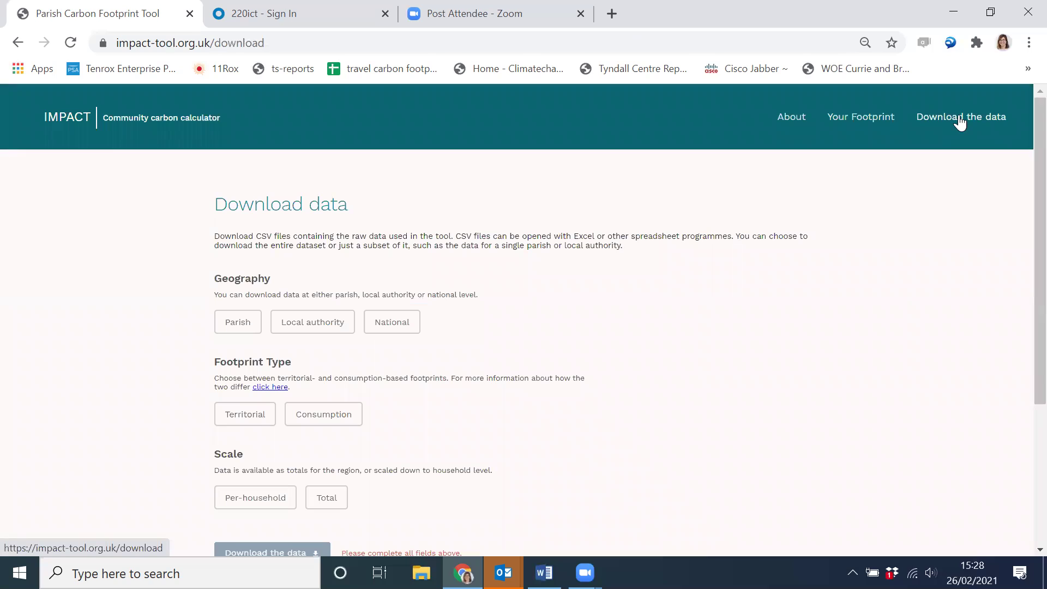
pyautogui.click(406, 325)
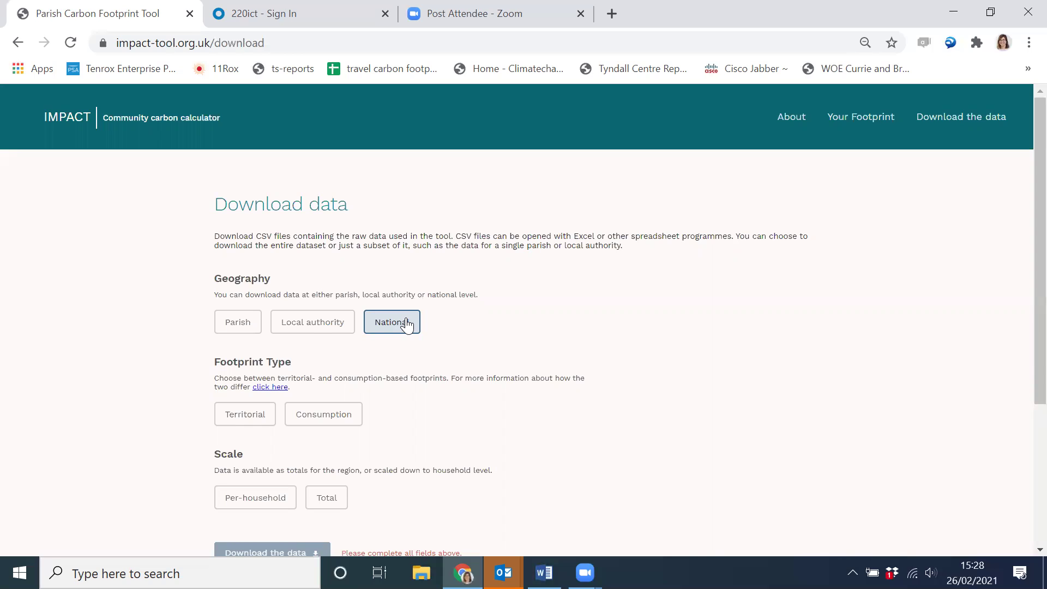
pyautogui.click(250, 329)
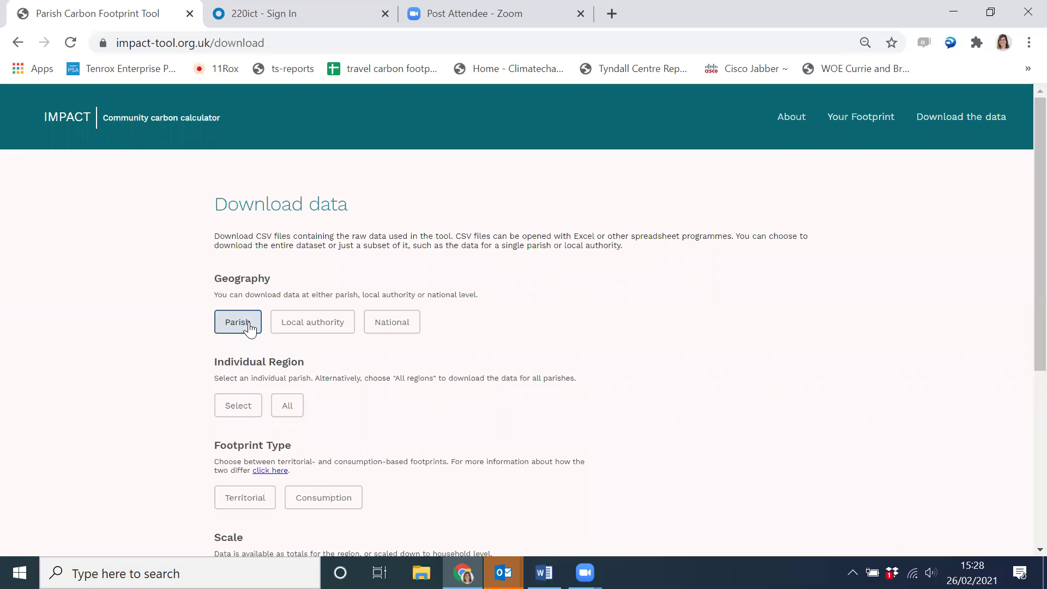
pyautogui.click(292, 411)
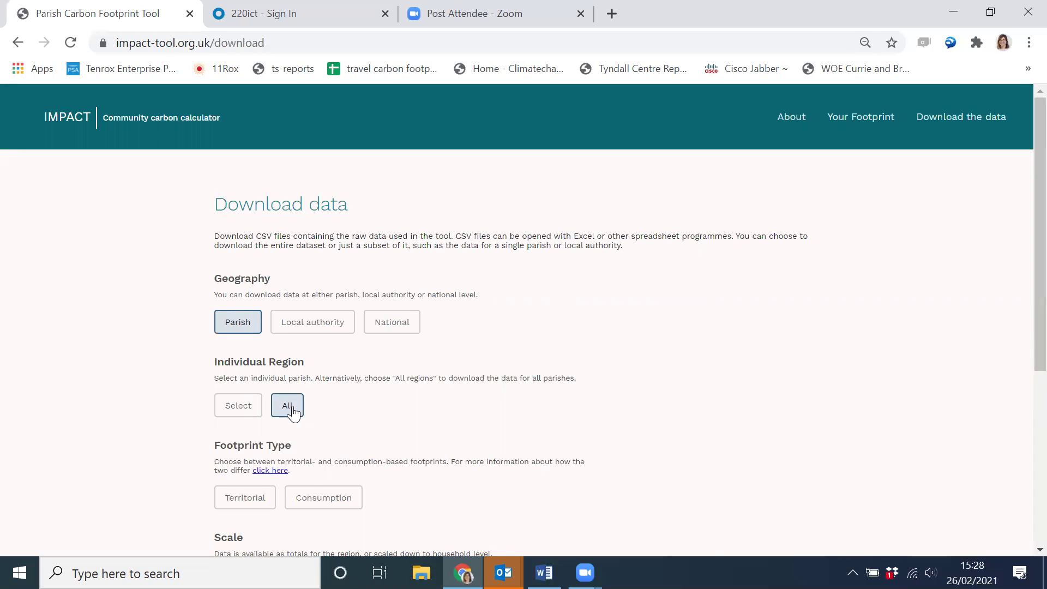
# Step: Choose the Territorial footprint type and Per-household scale, and download the data
pyautogui.click(253, 505)
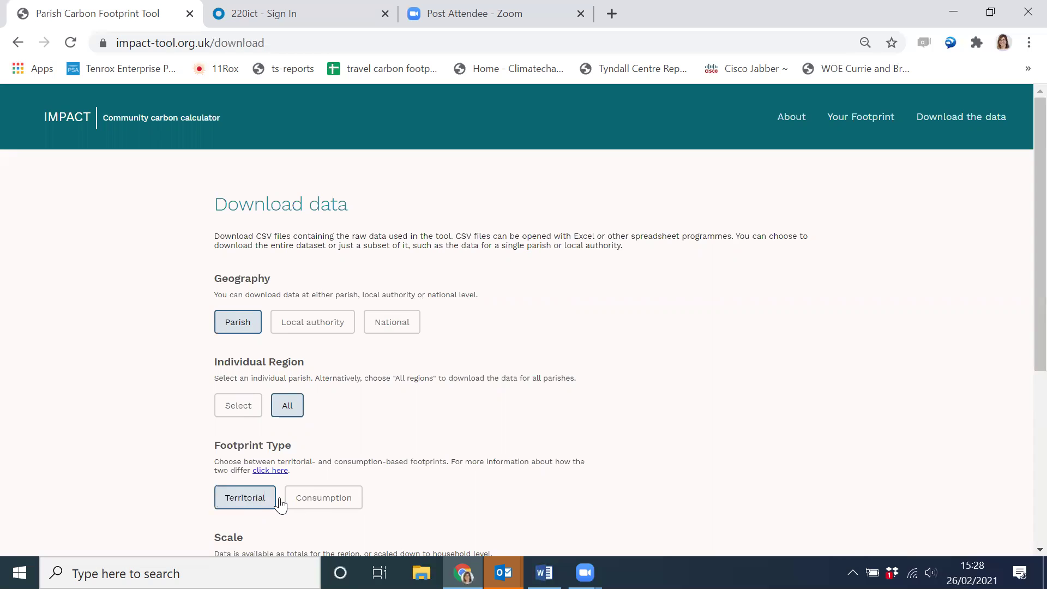
pyautogui.scroll(-2, 330, 505)
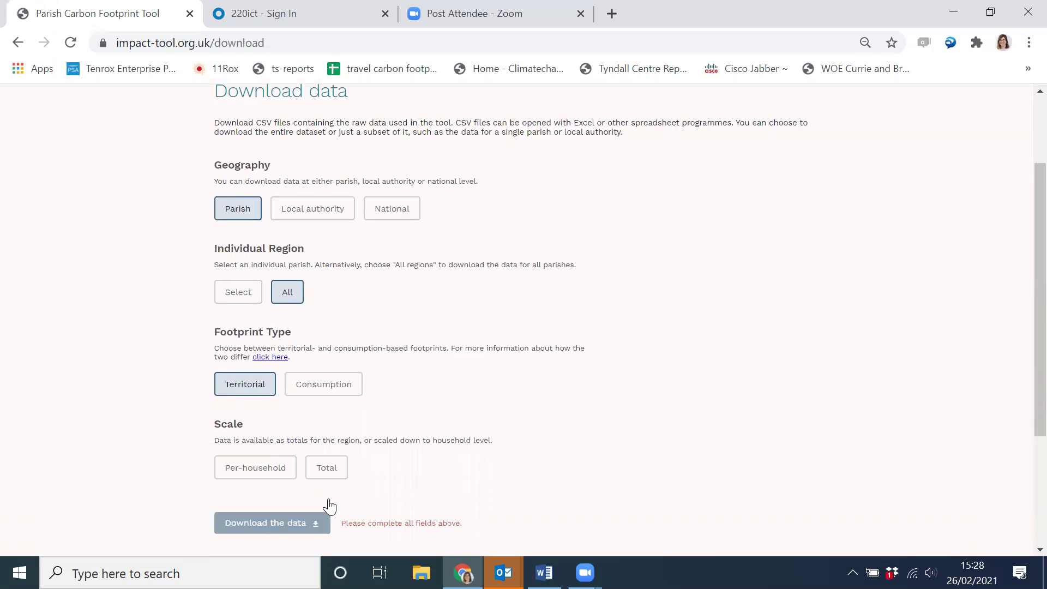
pyautogui.click(250, 448)
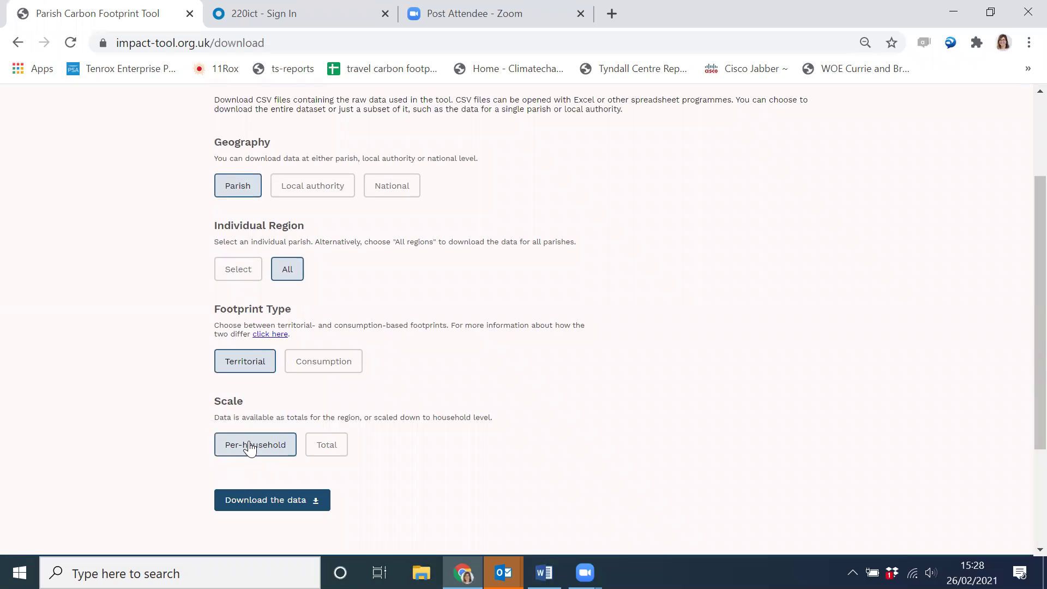
pyautogui.click(265, 507)
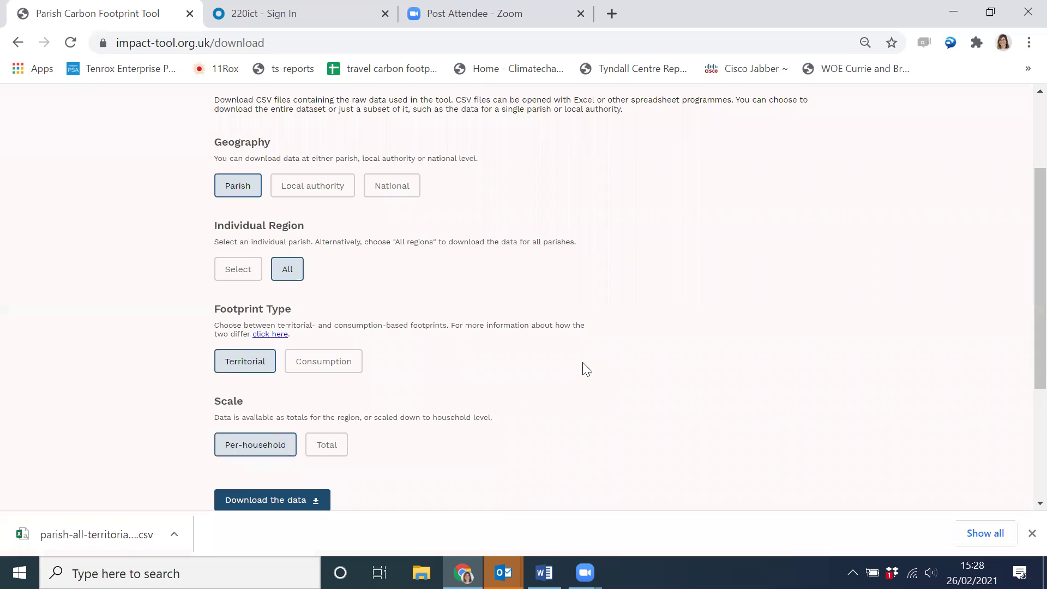
# Step: Change the download geography to Local authority, view the individual authority search, and select all regions
pyautogui.click(318, 192)
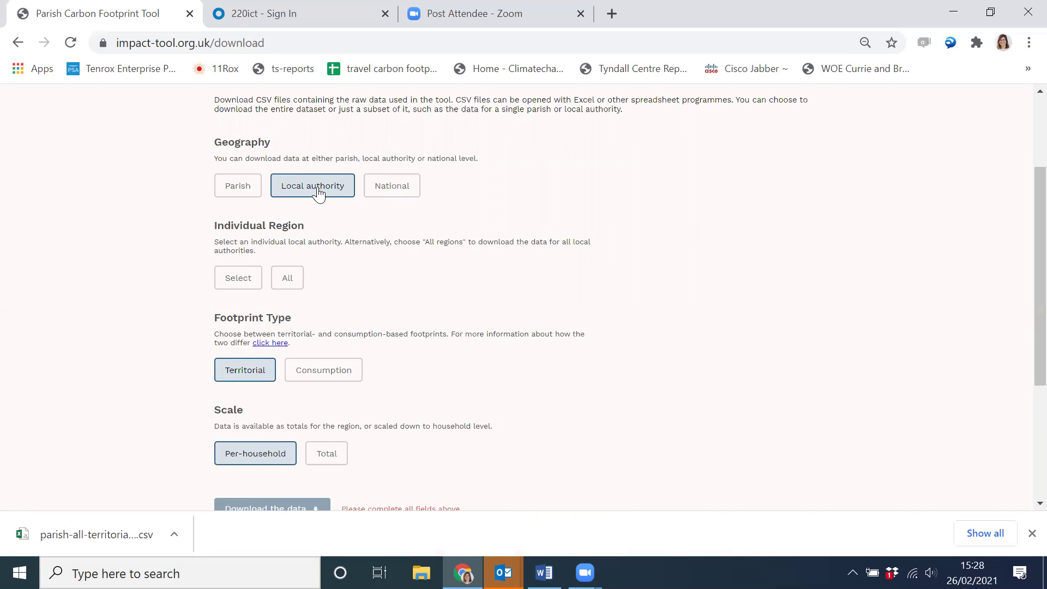
pyautogui.click(244, 278)
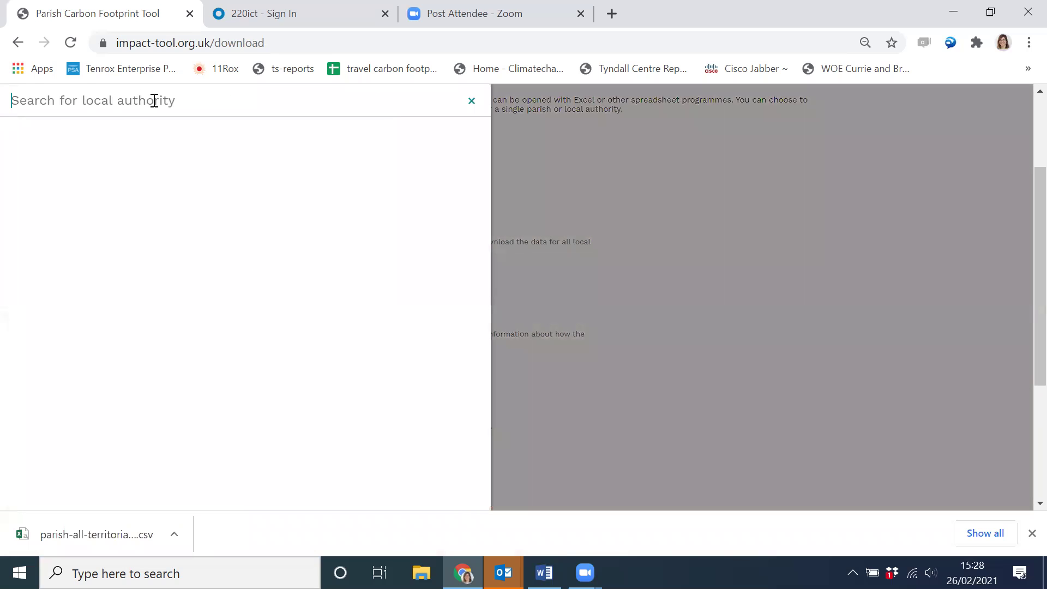
pyautogui.click(472, 102)
pyautogui.click(300, 280)
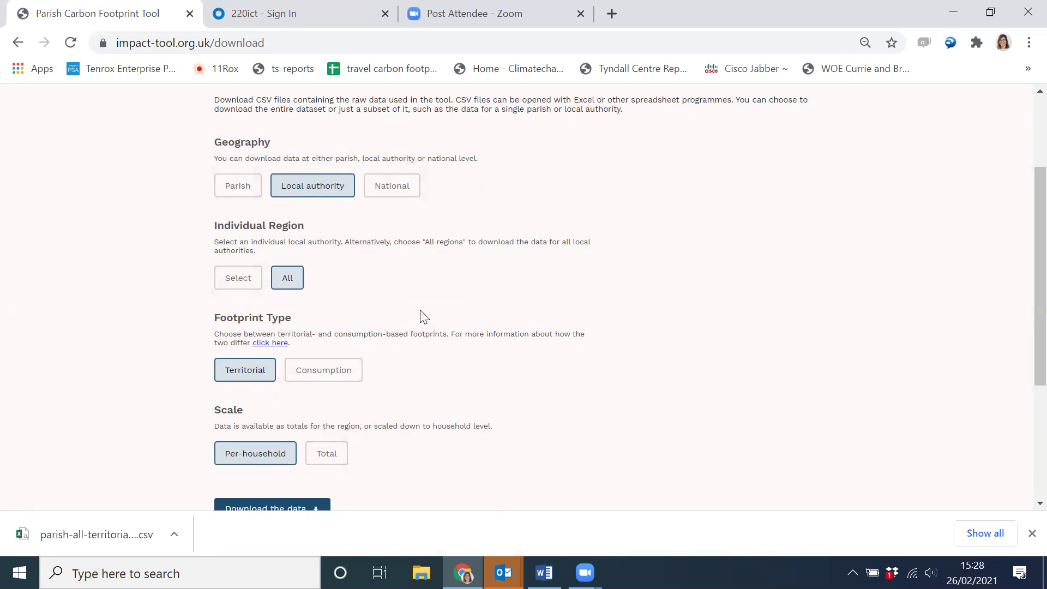
# Step: Open the page about the tool and go to its Using the tool guidance
pyautogui.scroll(-1, 539, 332)
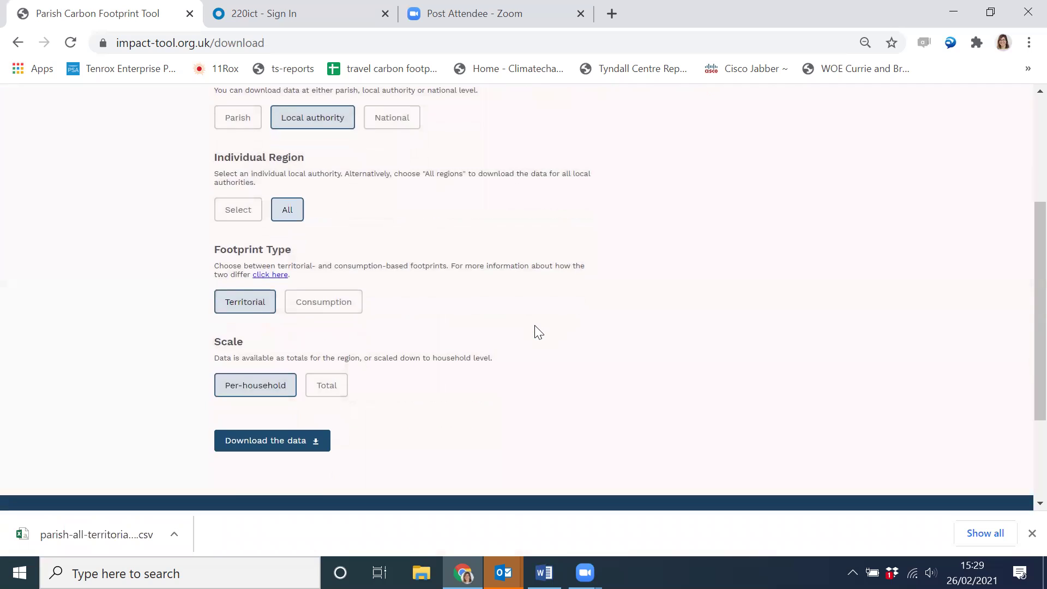
pyautogui.scroll(1, 539, 331)
pyautogui.scroll(-1, 539, 332)
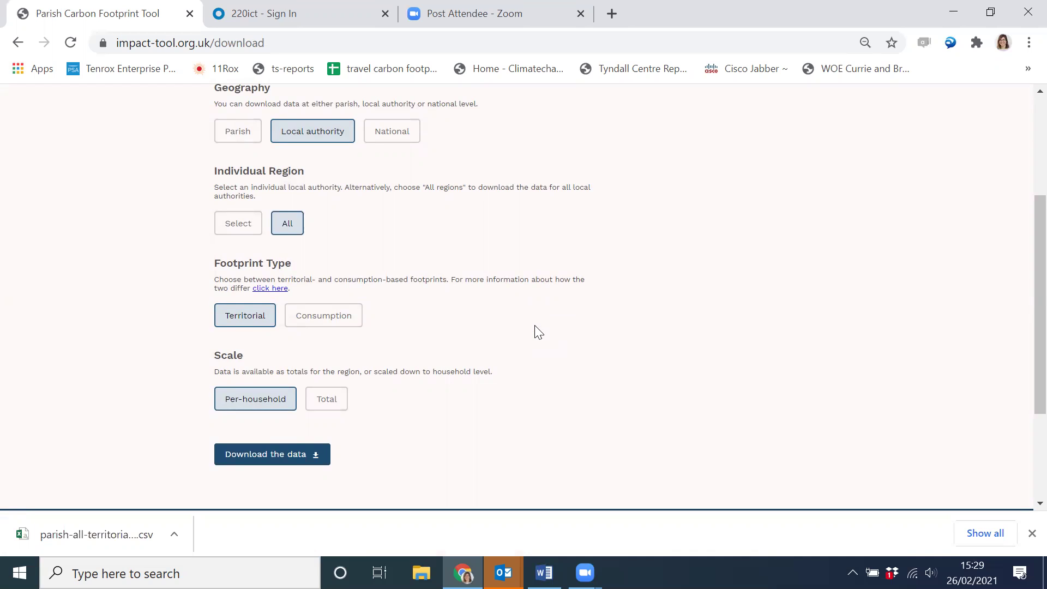
pyautogui.scroll(4, 634, 316)
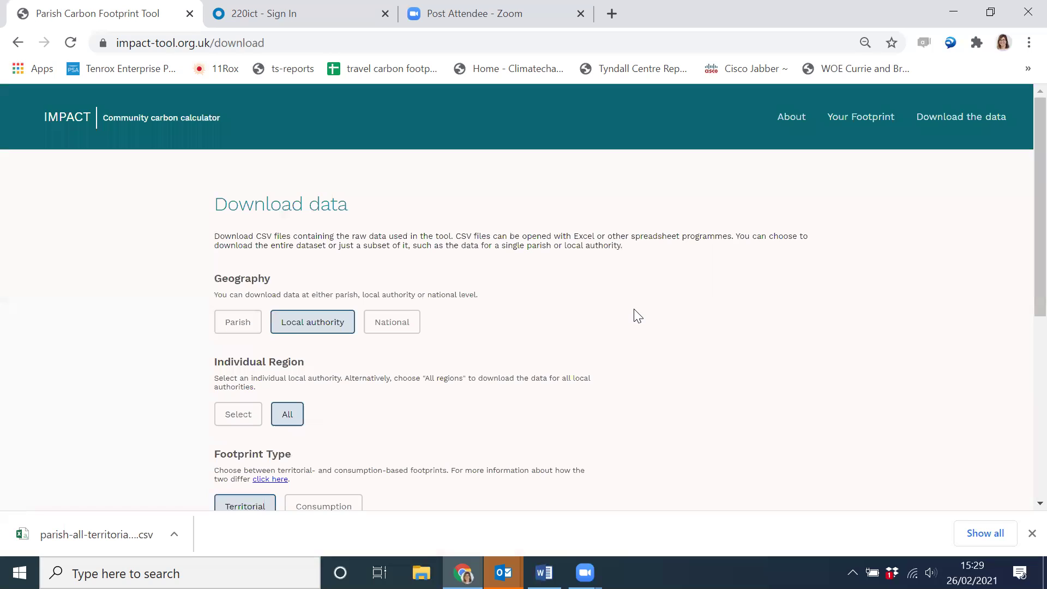
pyautogui.click(789, 125)
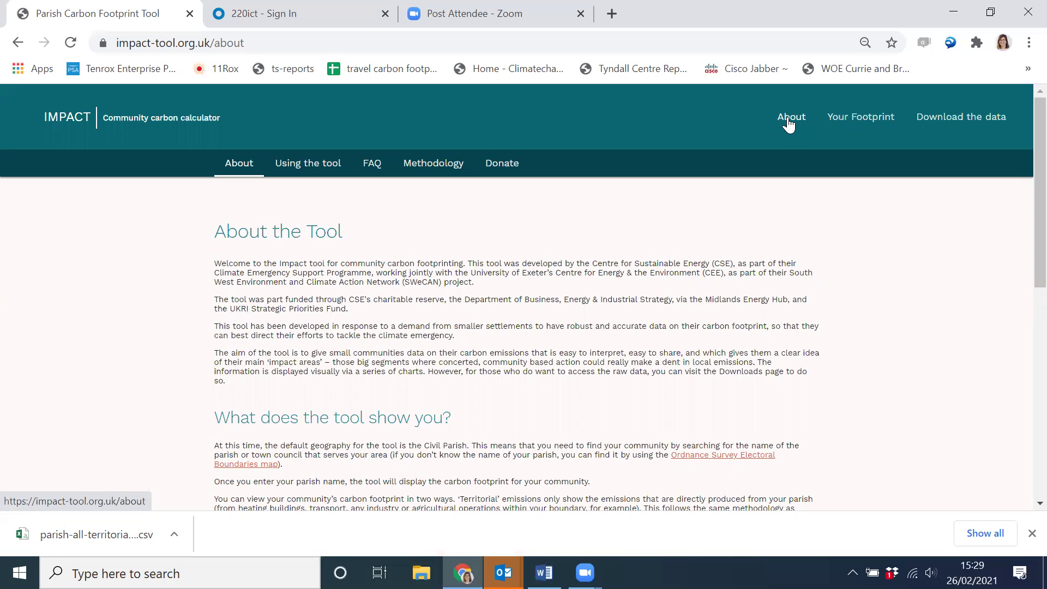
pyautogui.click(304, 168)
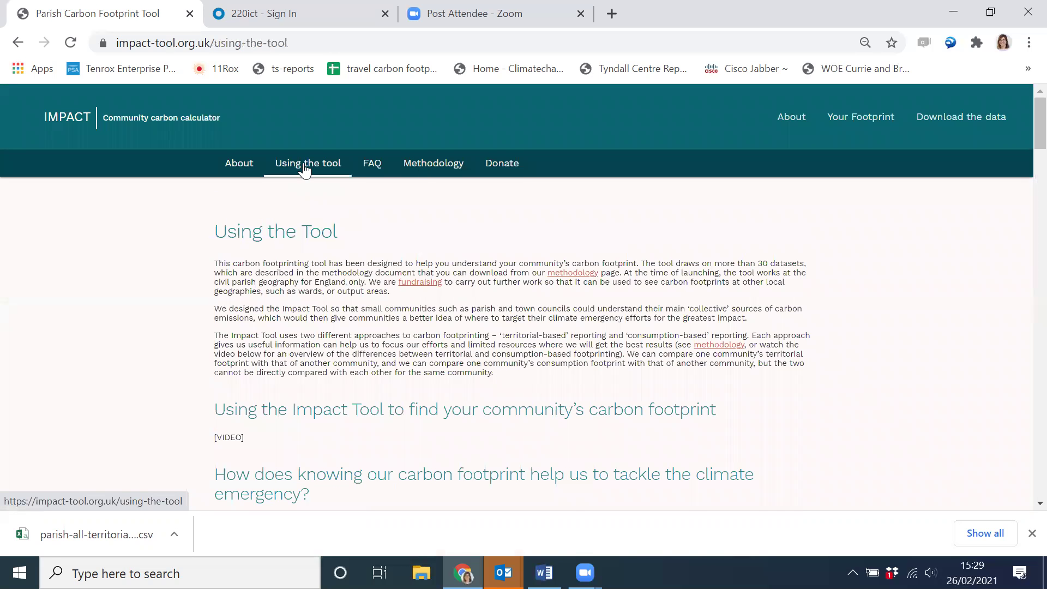